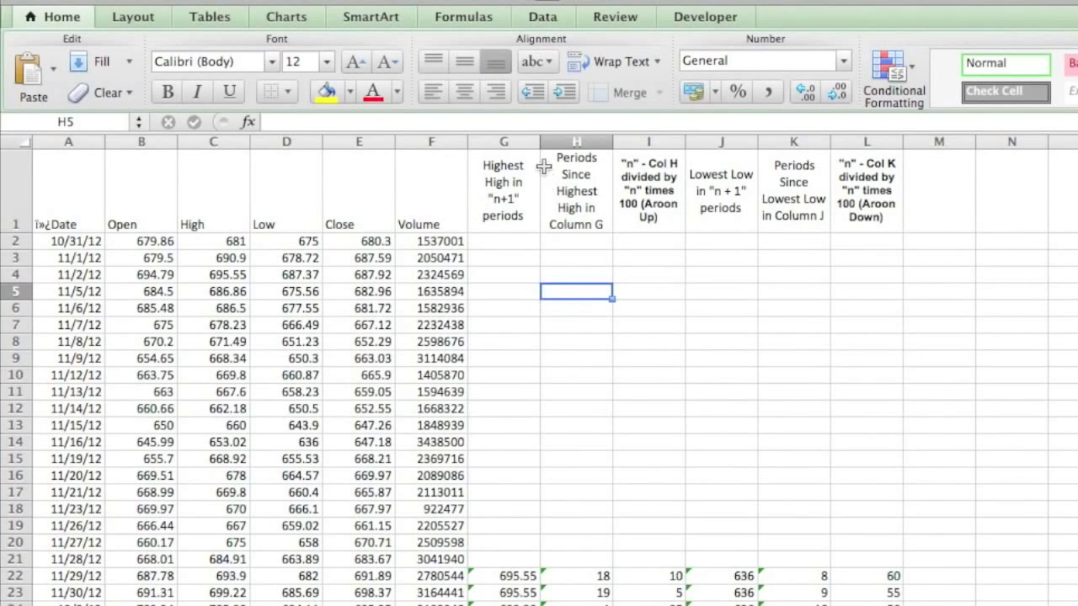
Step: Highlight the empty Aroon headings G1:L1 and the price data A1:F17, then deselect
left_click_drag(515, 190, 867, 187)
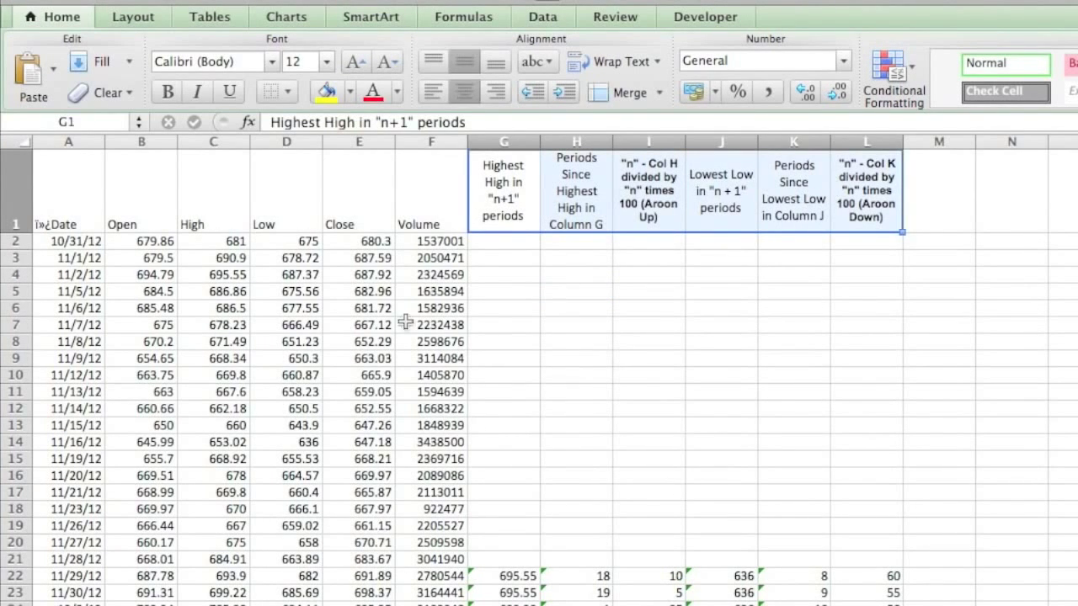
left_click_drag(53, 187, 424, 490)
left_click(507, 443)
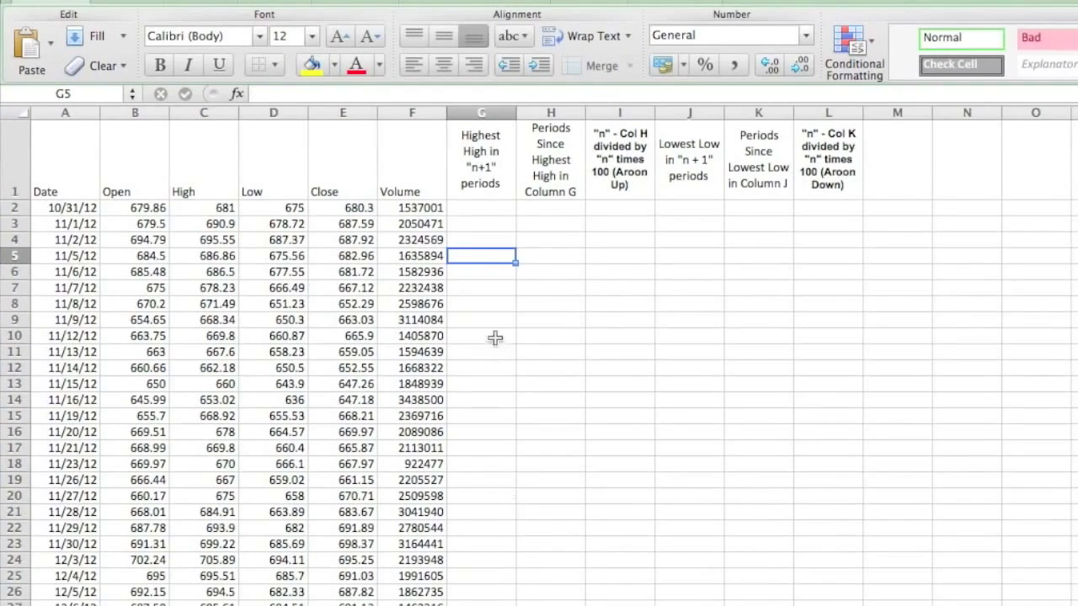
left_click(460, 143)
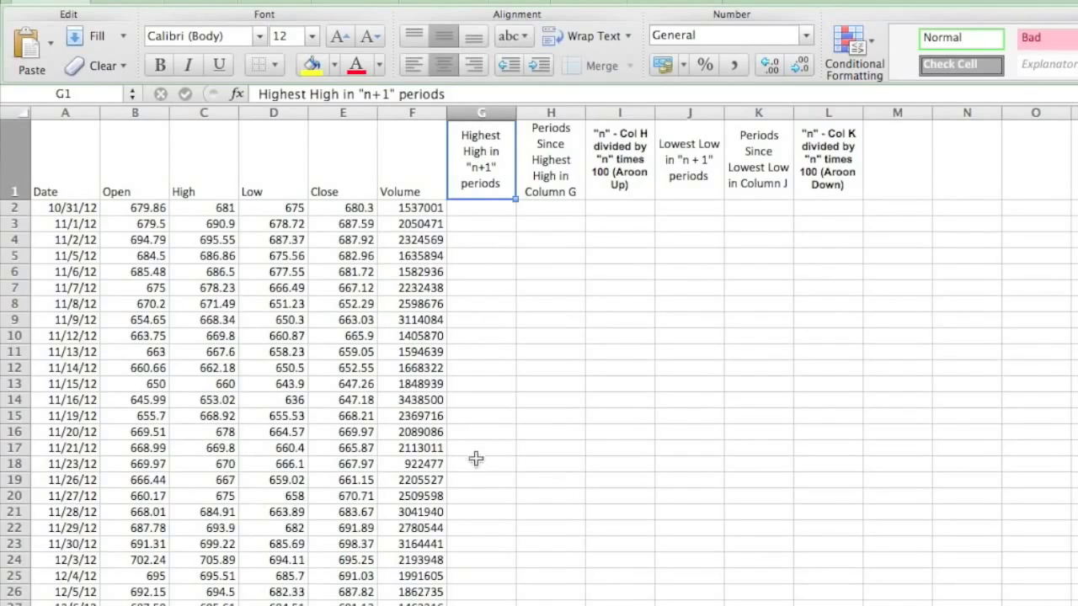
left_click(501, 514)
key("Return")
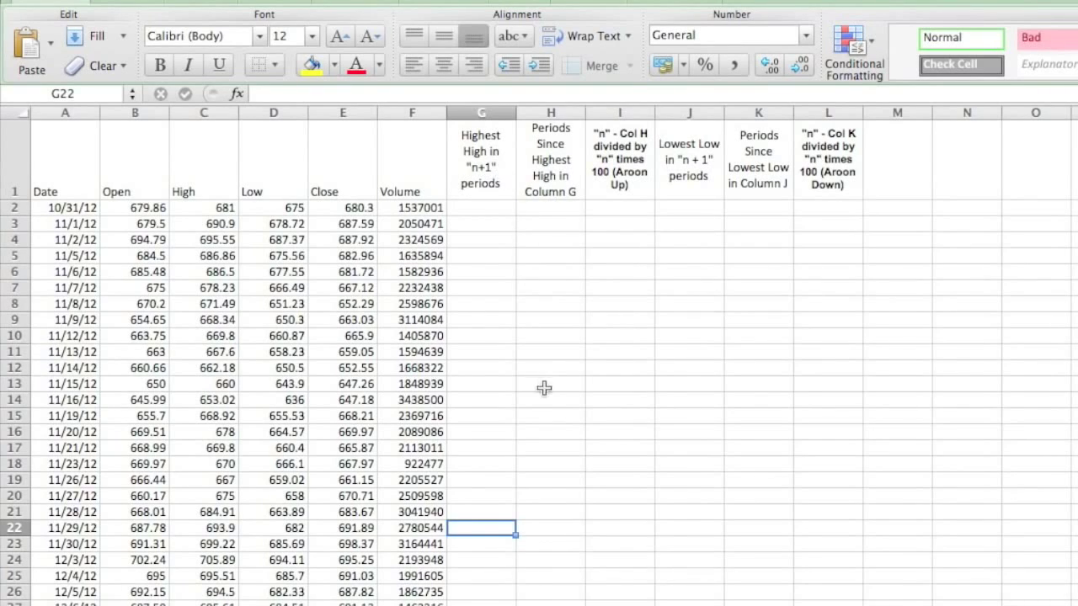
Step: Enter =MAX(C2:C21) in G22 and fill it down column G (695.55, 699.22, 705.89)
type("=max(")
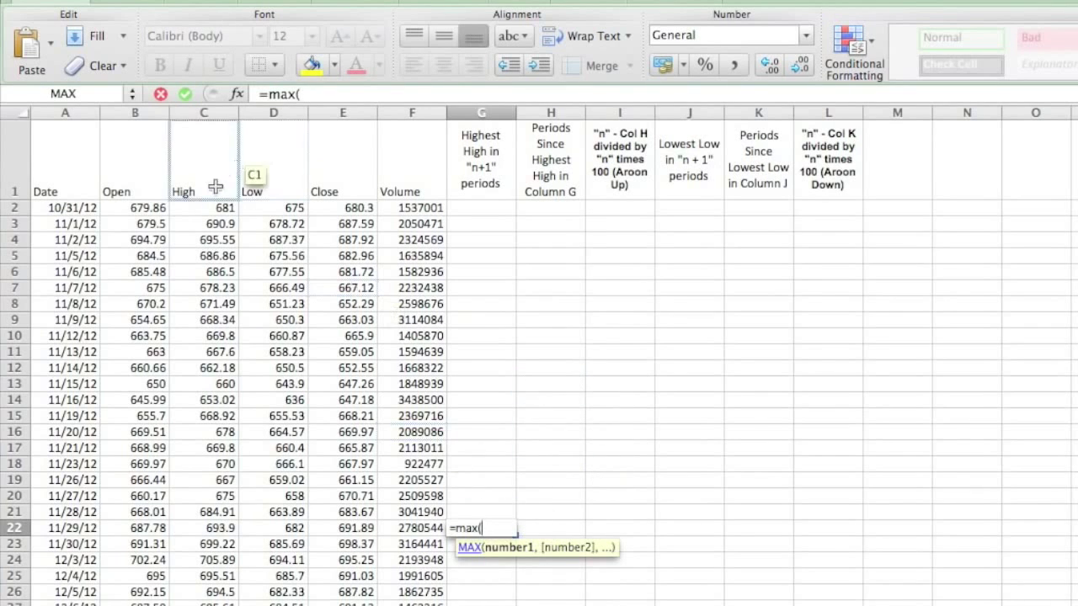
left_click_drag(196, 199, 194, 509)
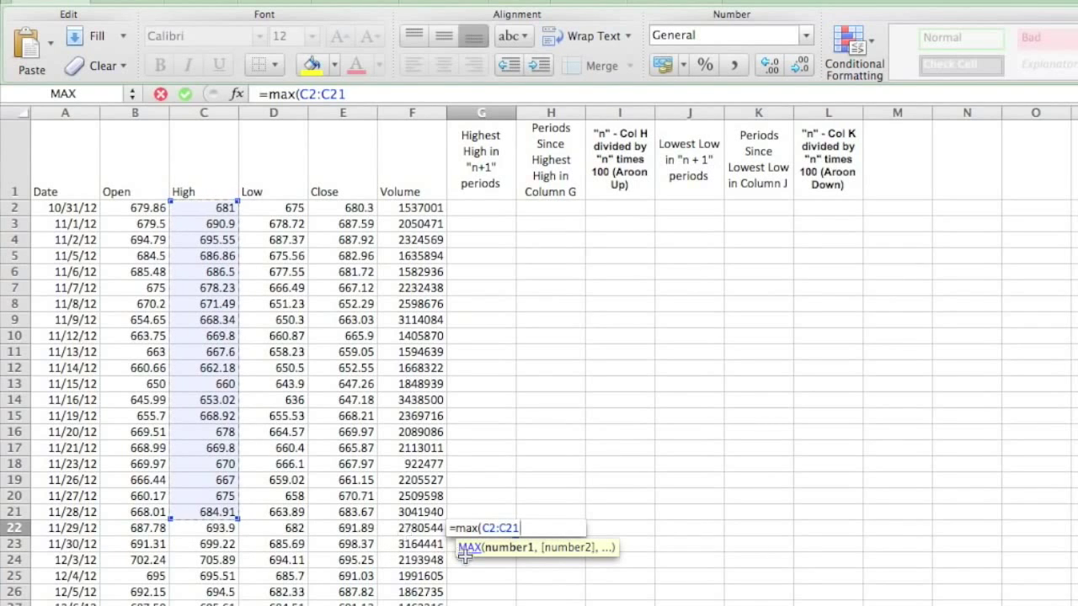
type(")")
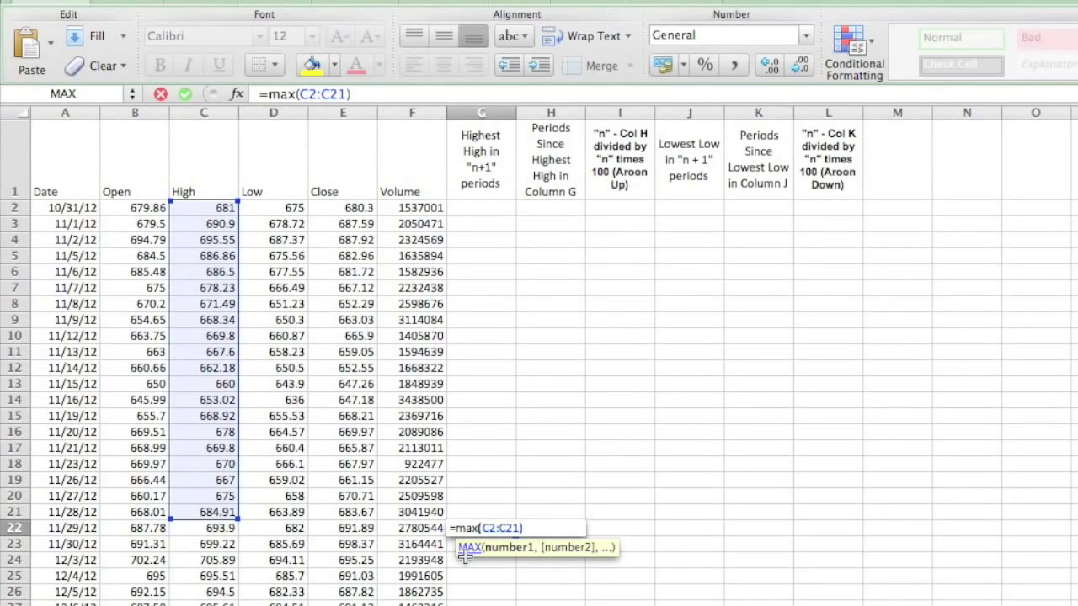
key("Return")
left_click(502, 529)
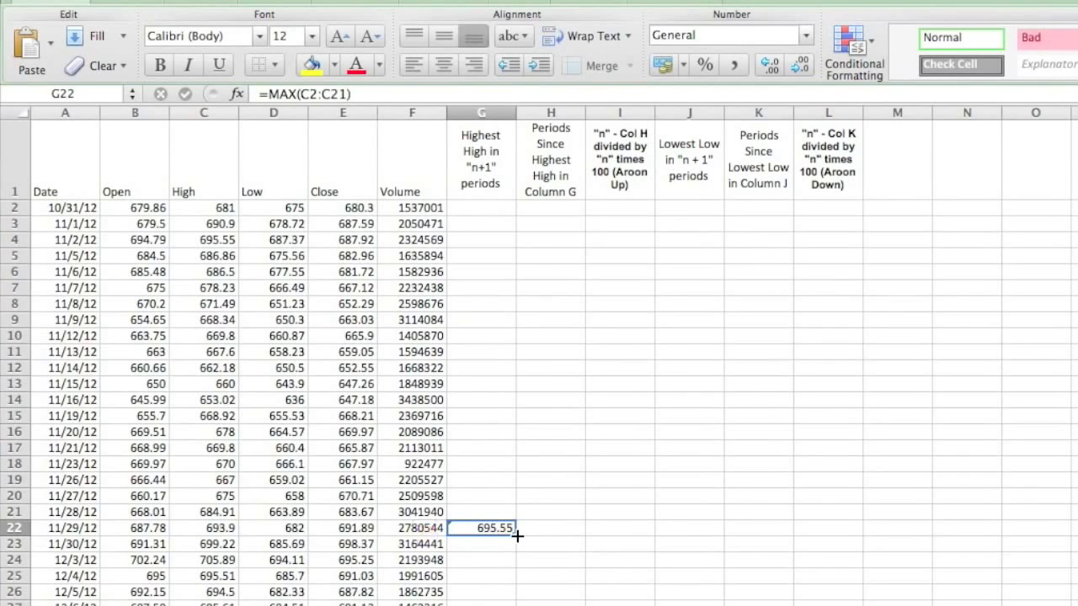
double_click(516, 536)
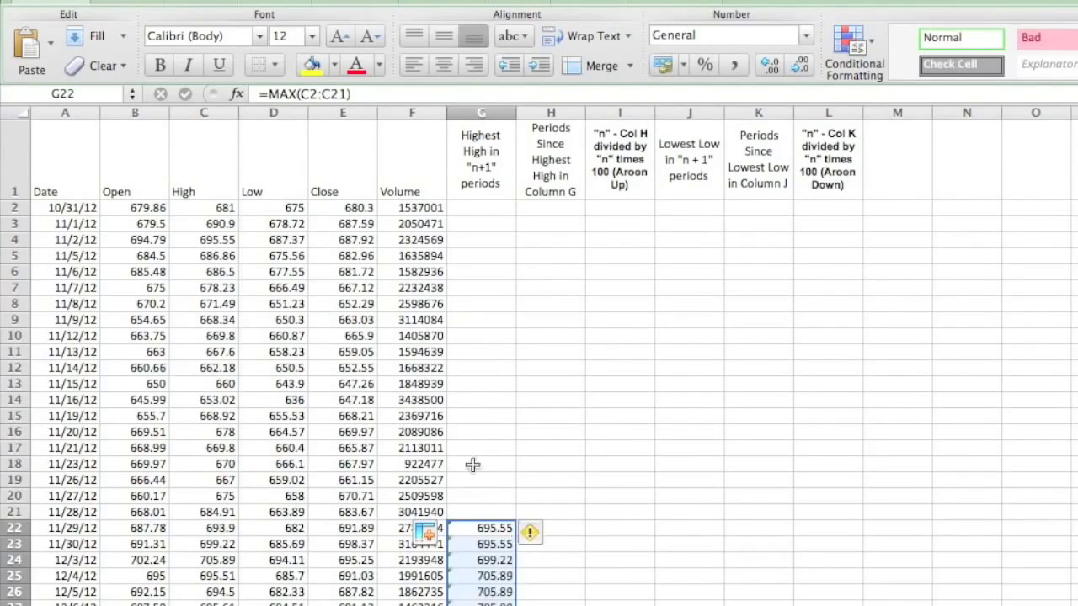
Step: Review G22's formula and begin the periods-since-high formula in H22 with =(21-(MATCH(
left_click(562, 527)
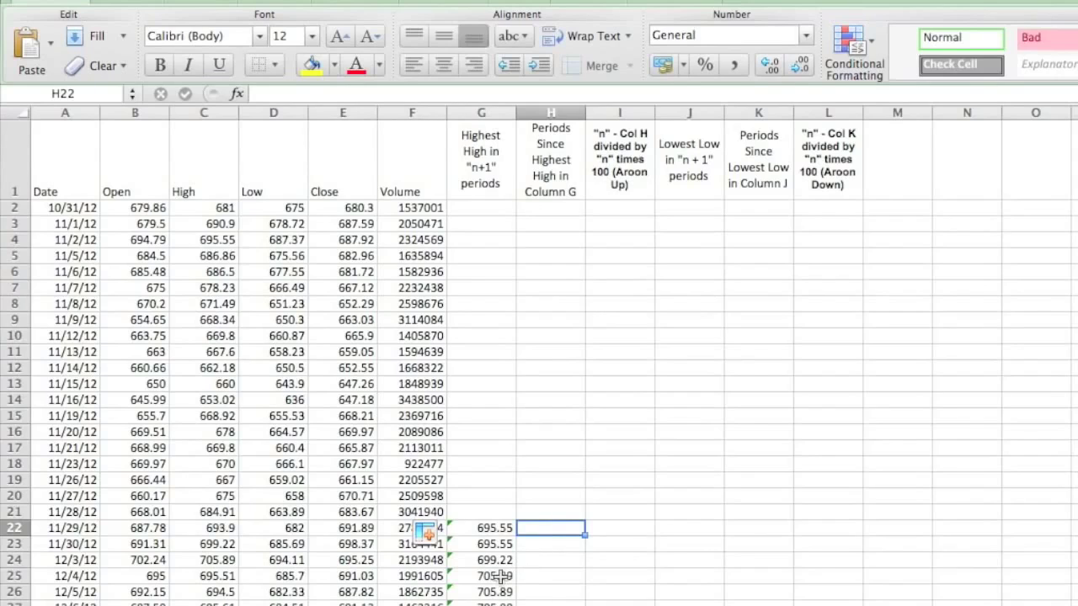
left_click(508, 526)
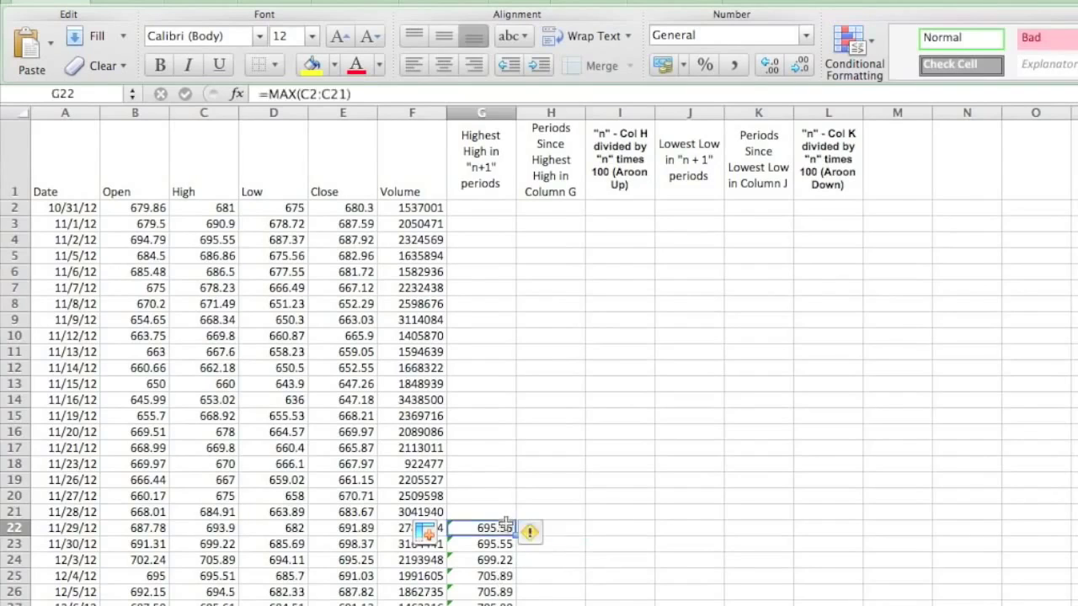
left_click(573, 534)
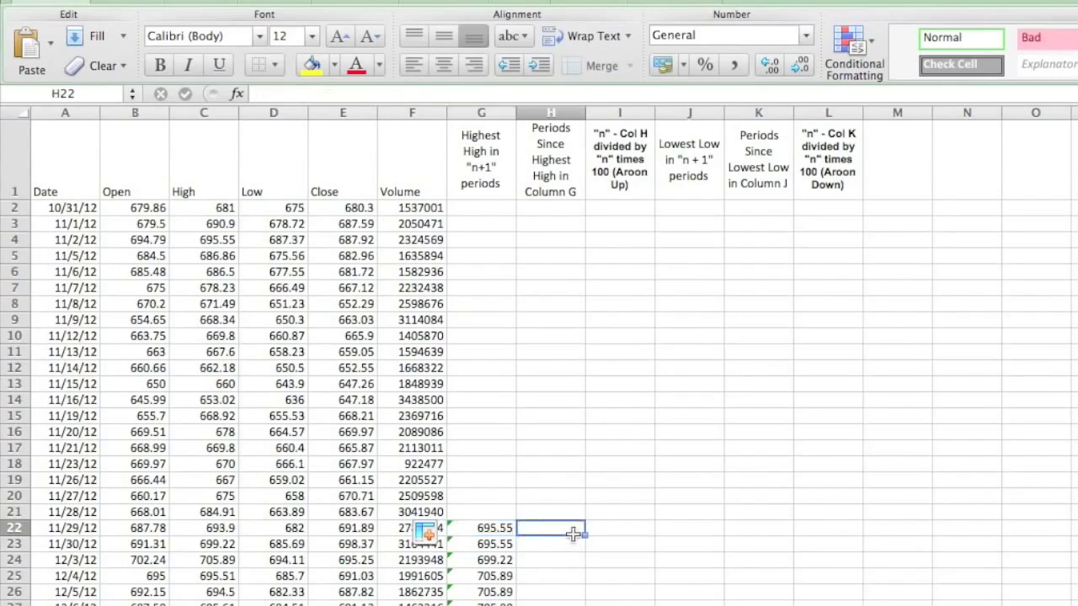
left_click(473, 534)
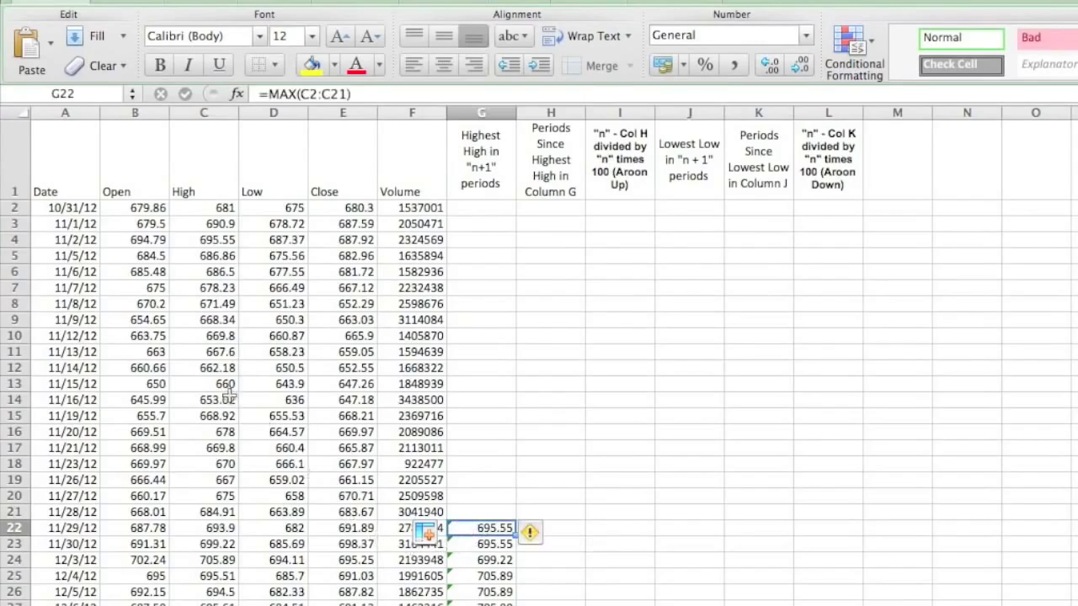
left_click(573, 531)
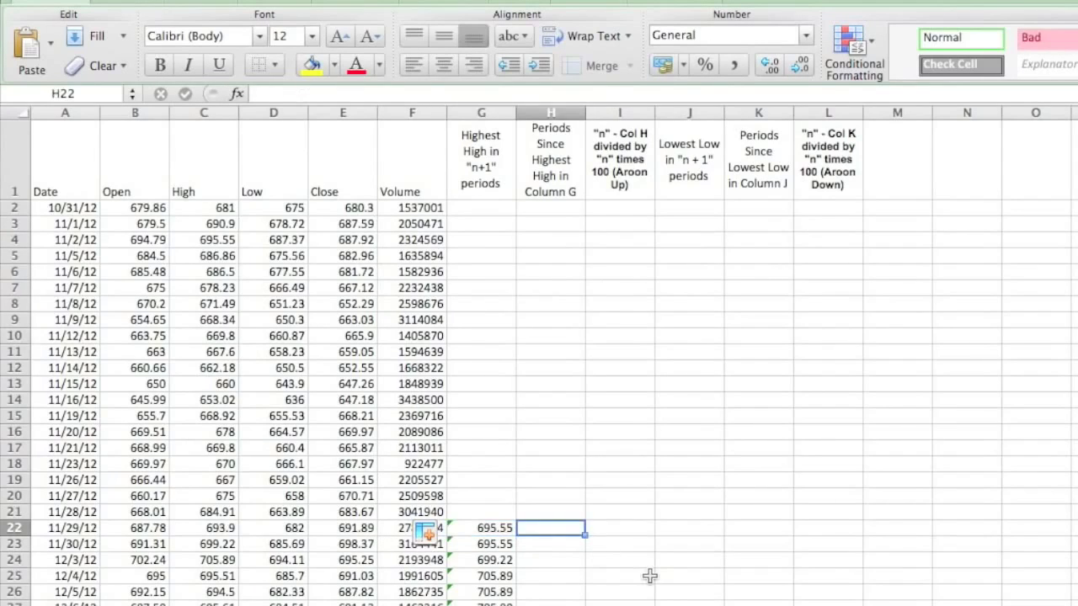
type("=")
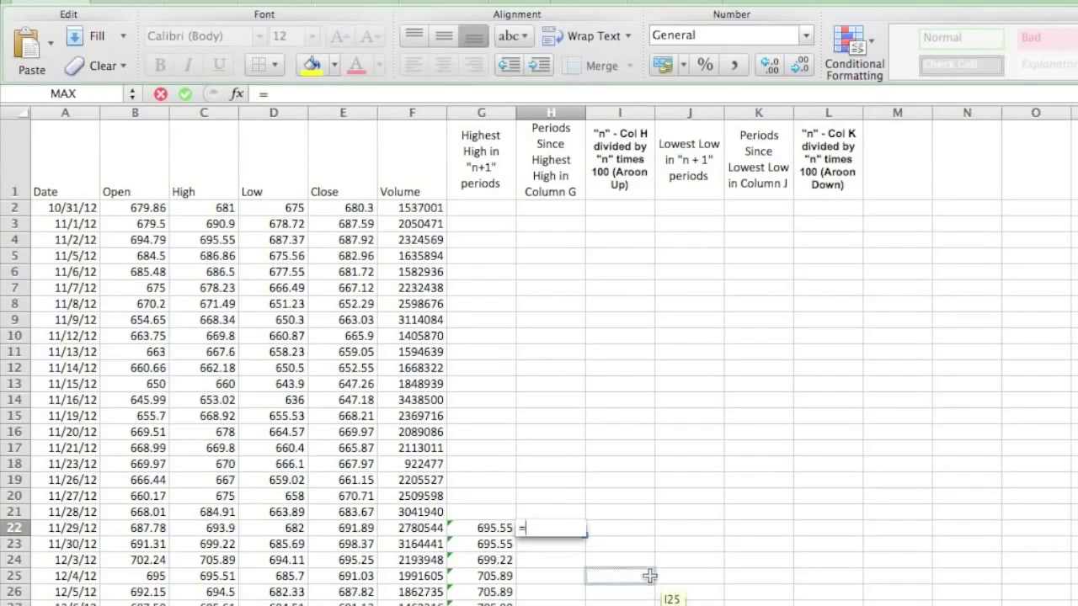
type("(")
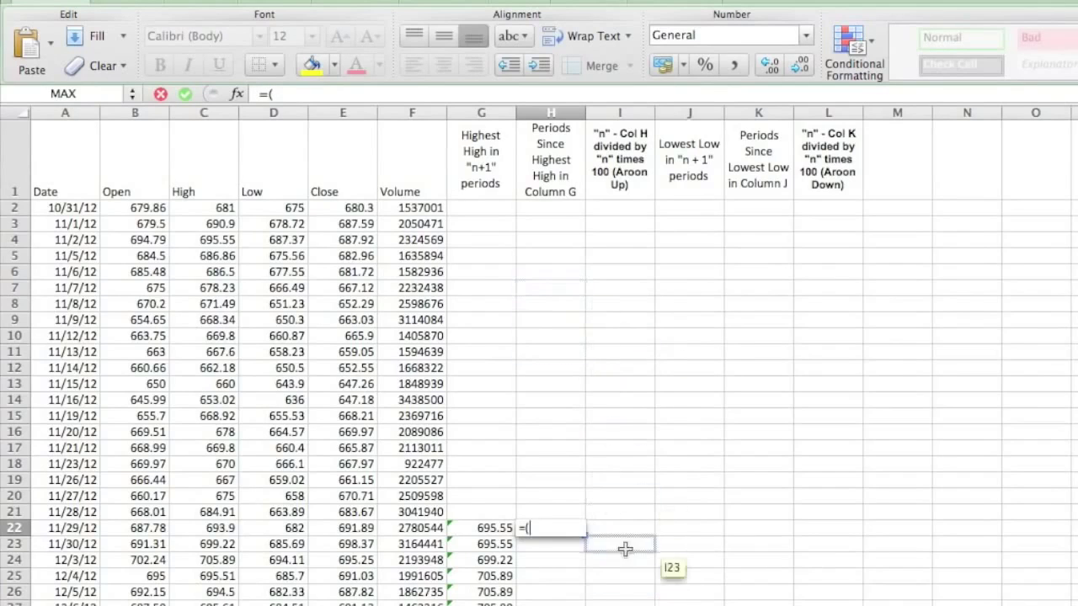
type("21")
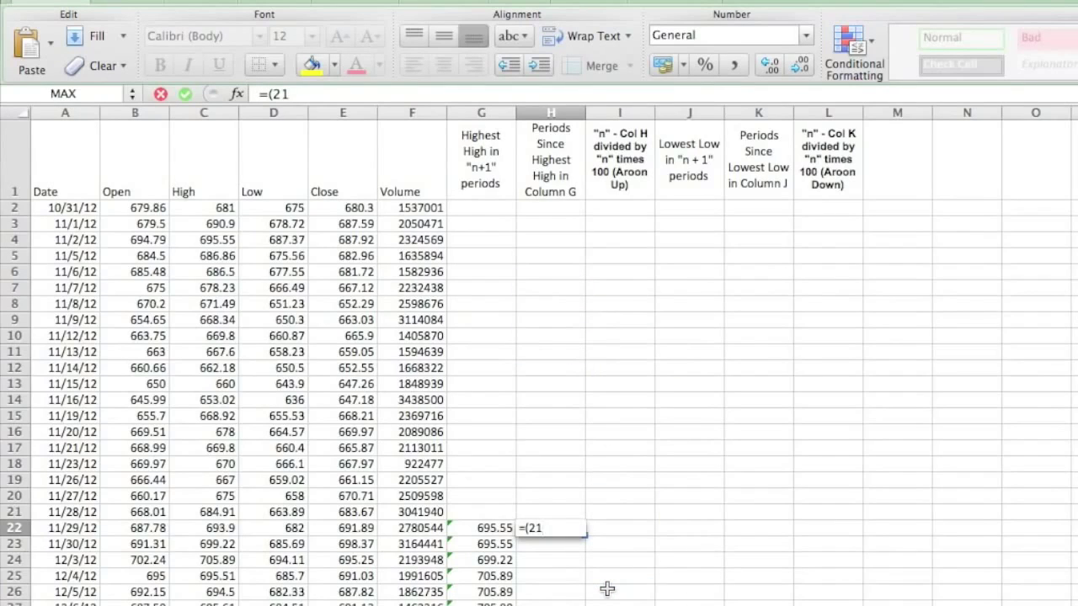
type("-(")
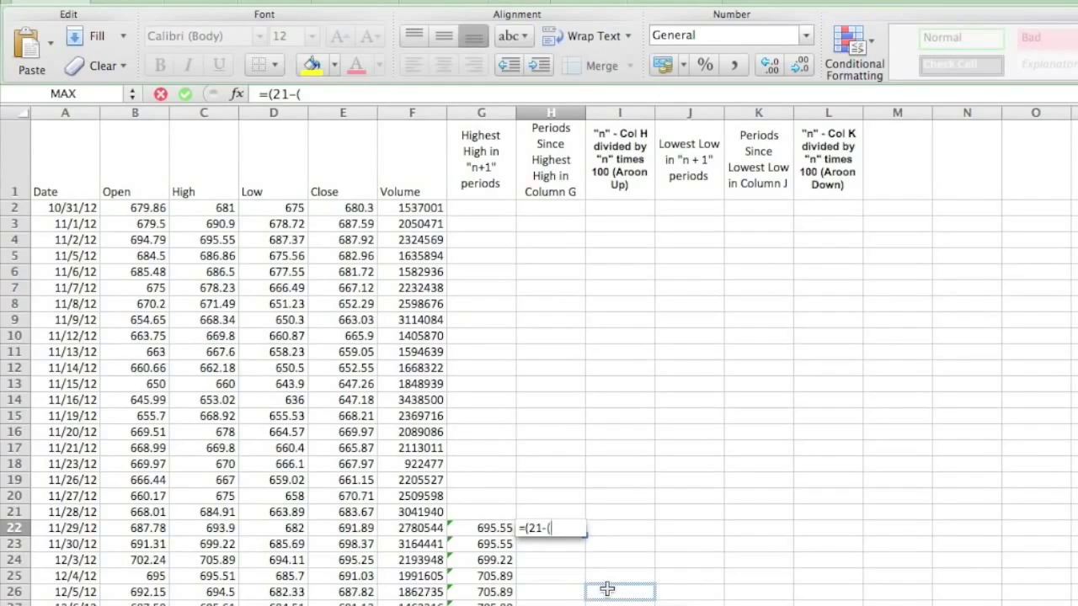
type("Match(")
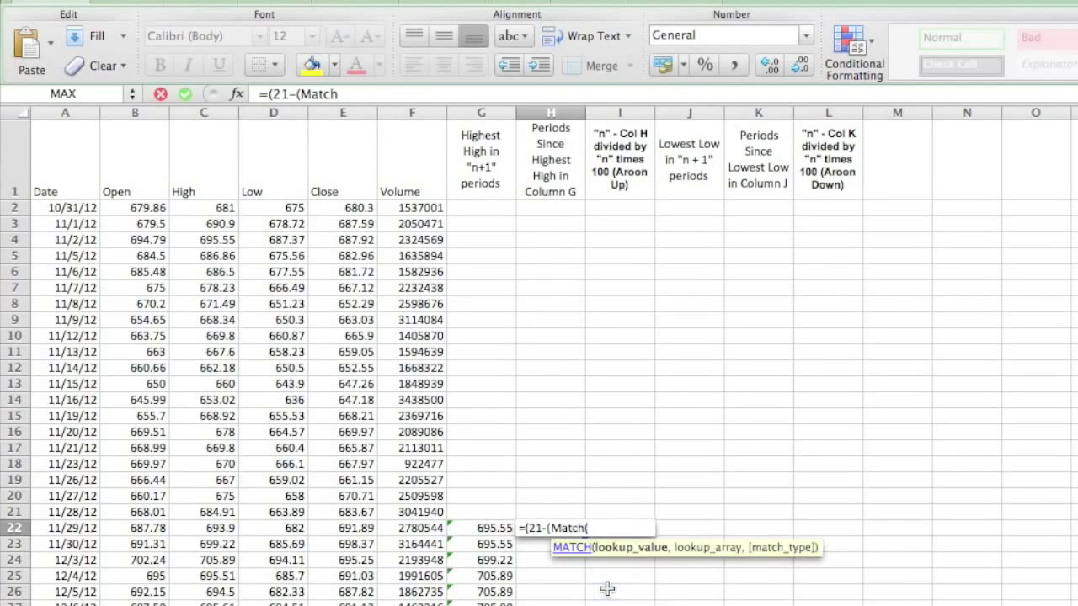
Step: Complete H22 as =(21-(MATCH(G22,C2:C21,0))) and accept Excel's parenthesis fix, giving 18
left_click(500, 529)
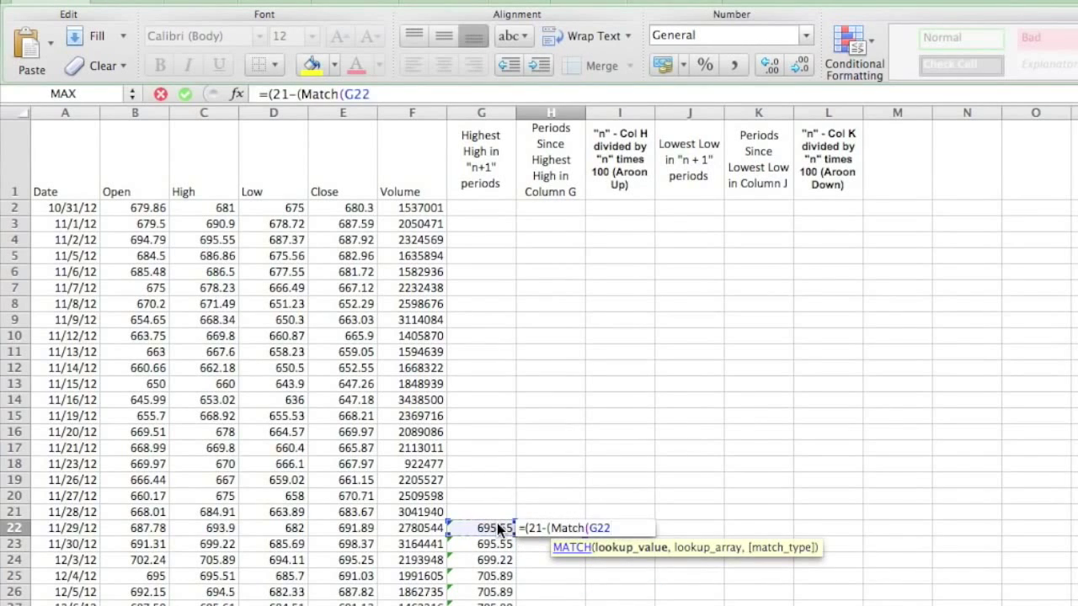
type(",")
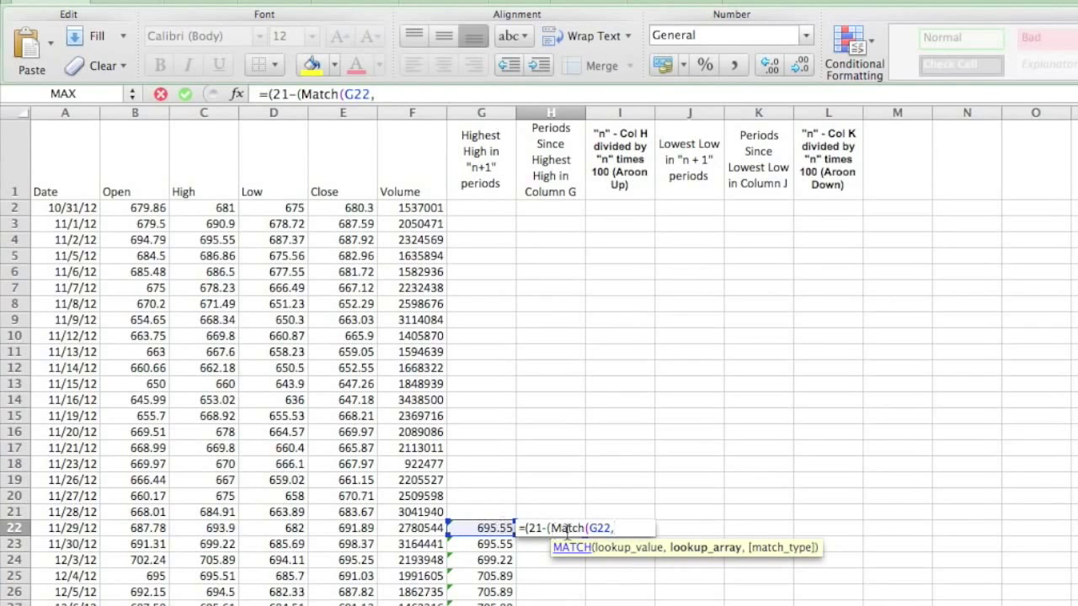
left_click_drag(215, 209, 192, 512)
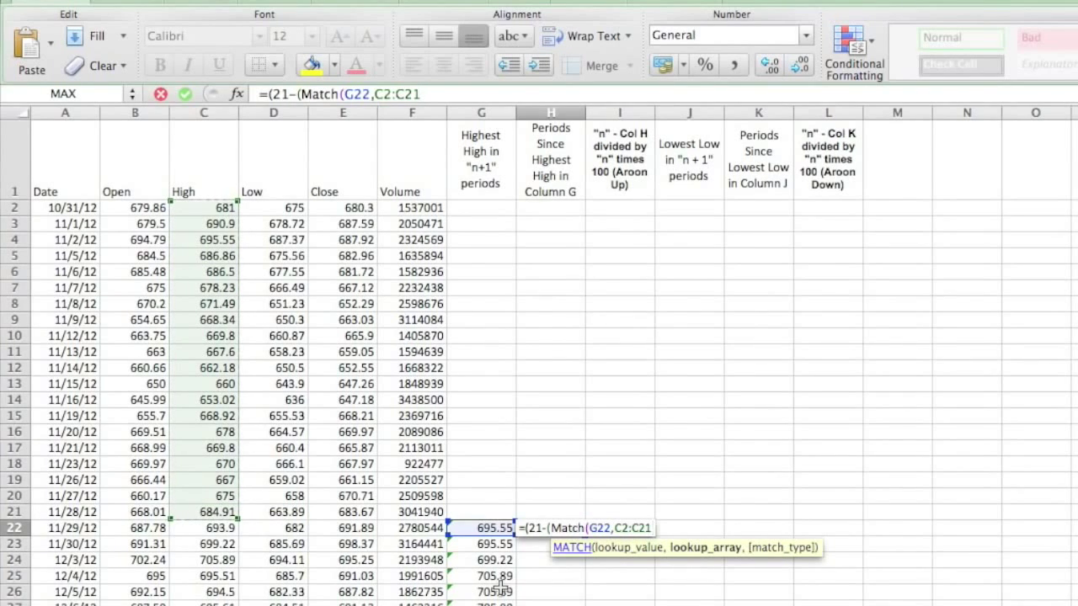
type(",0")
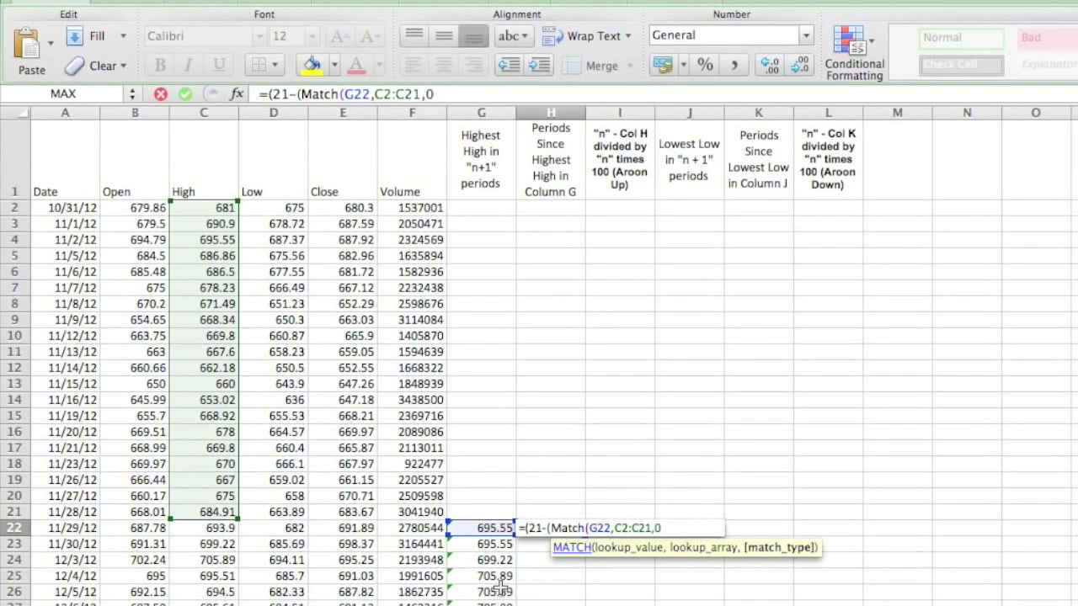
type(")")
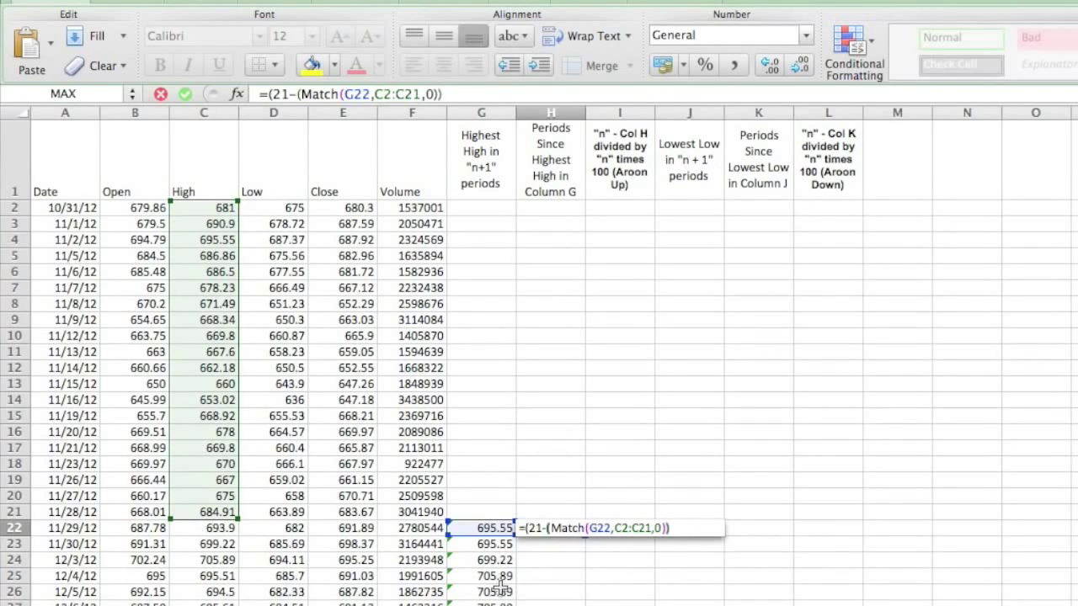
key("Return")
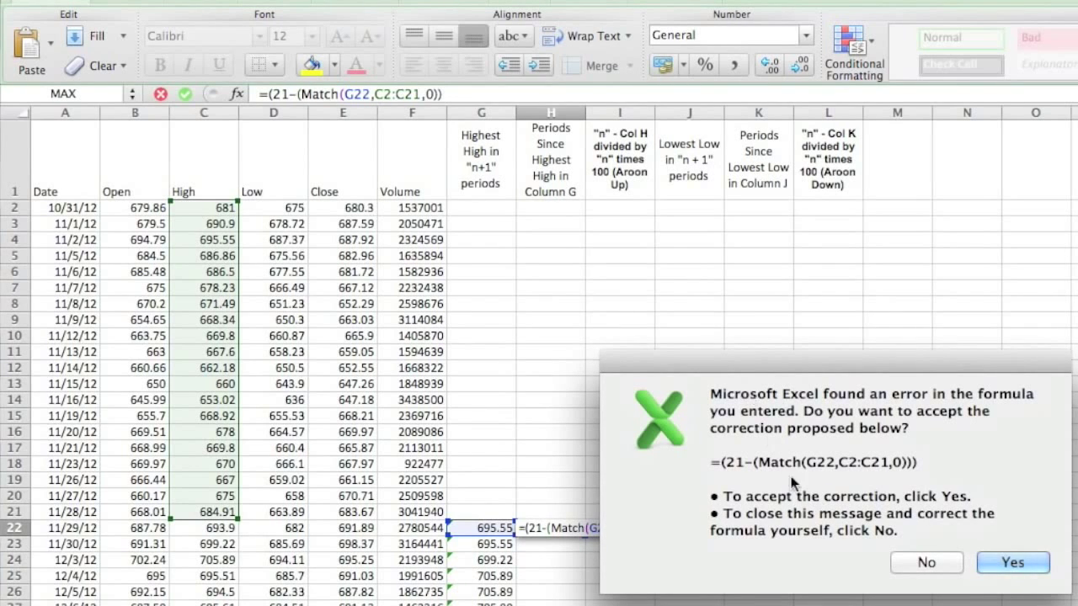
left_click(986, 570)
left_click(569, 528)
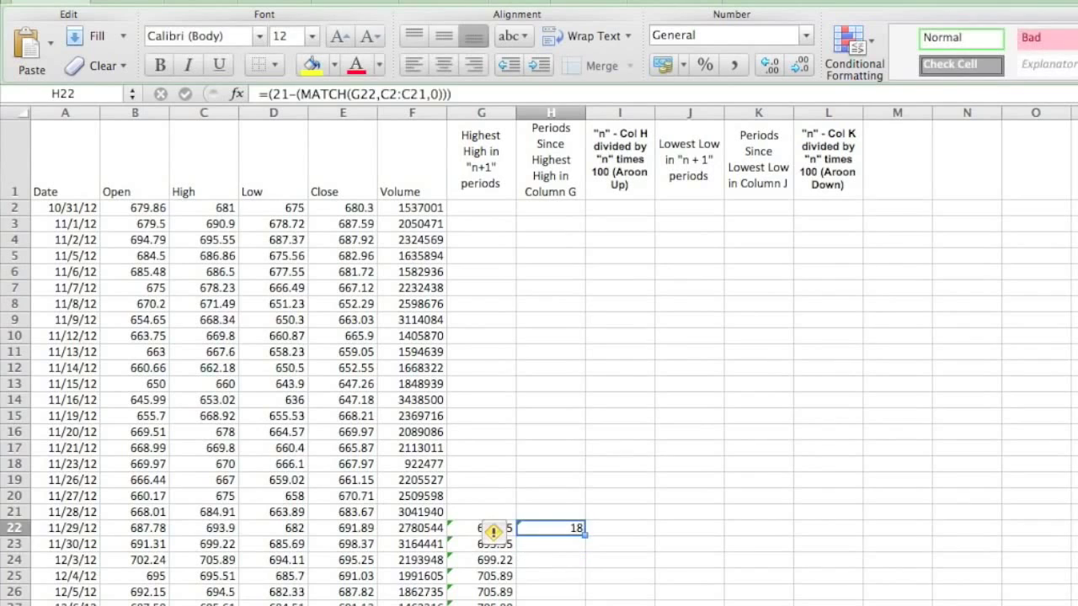
left_click(634, 508)
left_click(558, 526)
left_click(552, 546)
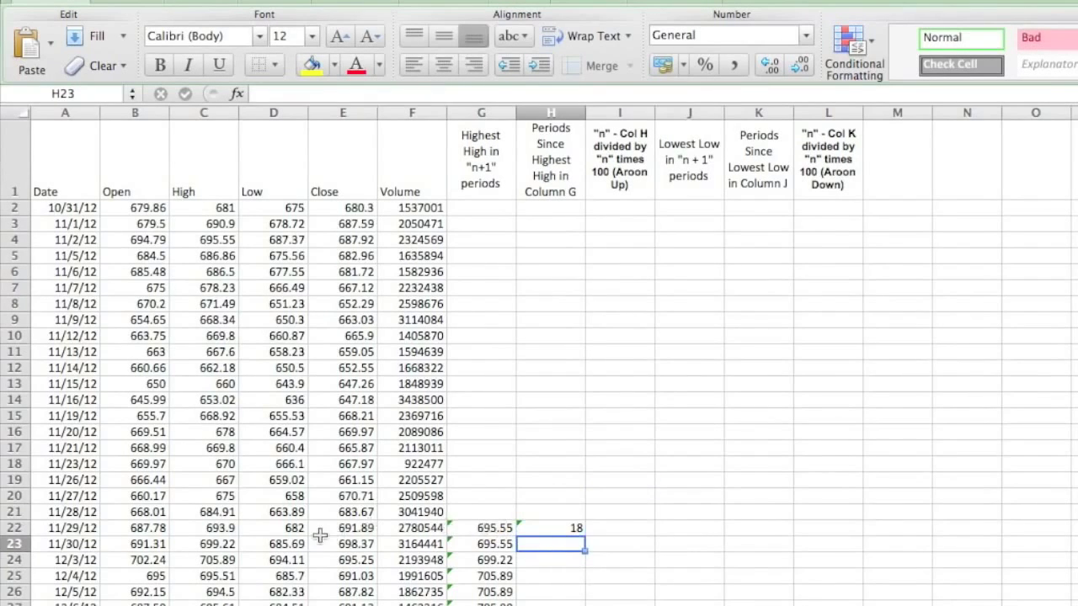
left_click(244, 529)
left_click(225, 528)
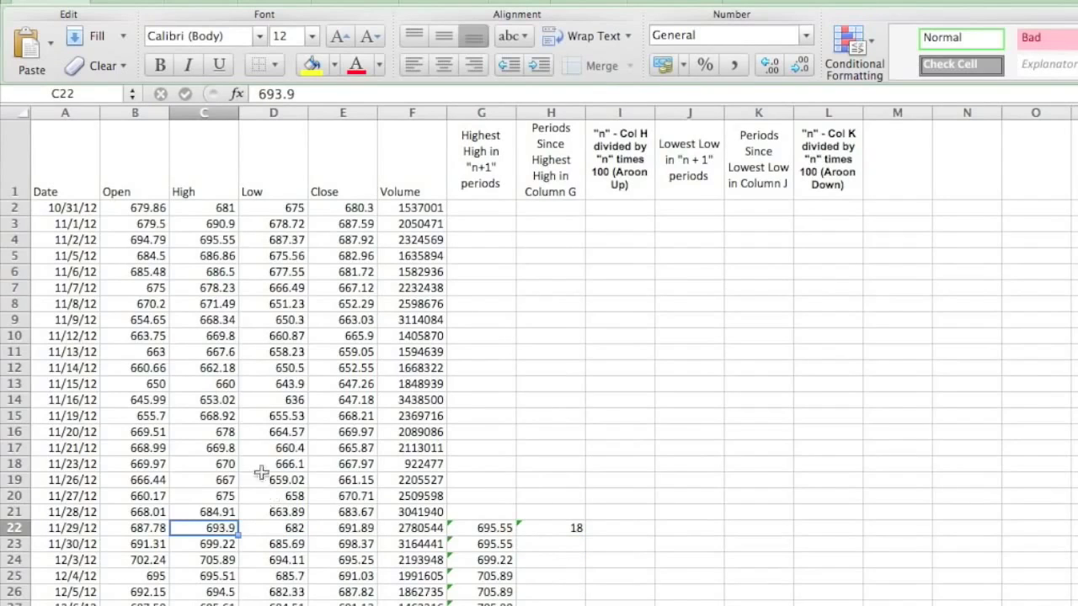
left_click(197, 242)
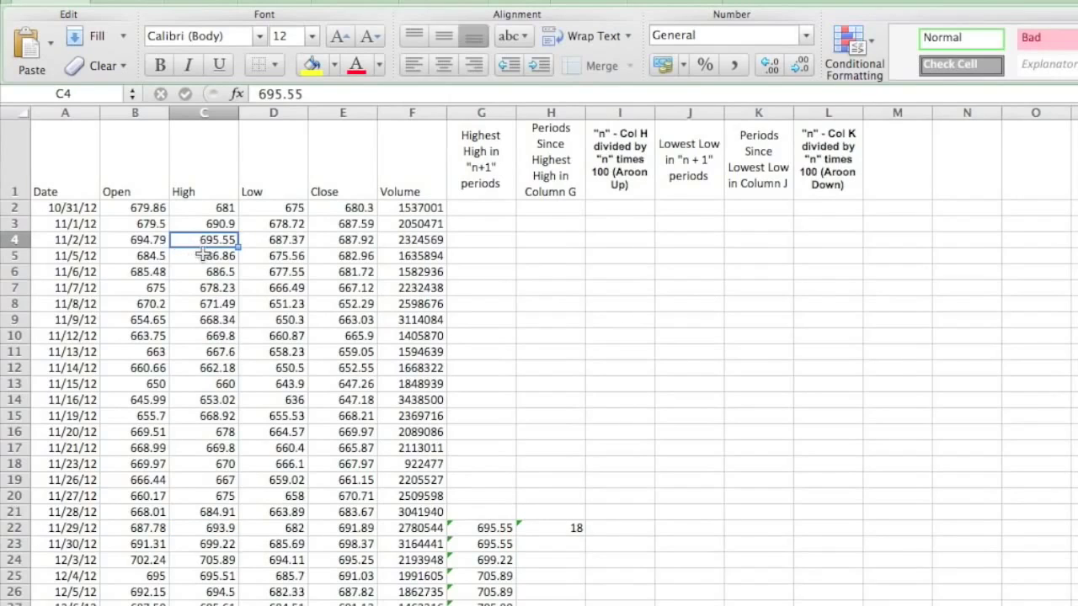
left_click(202, 255)
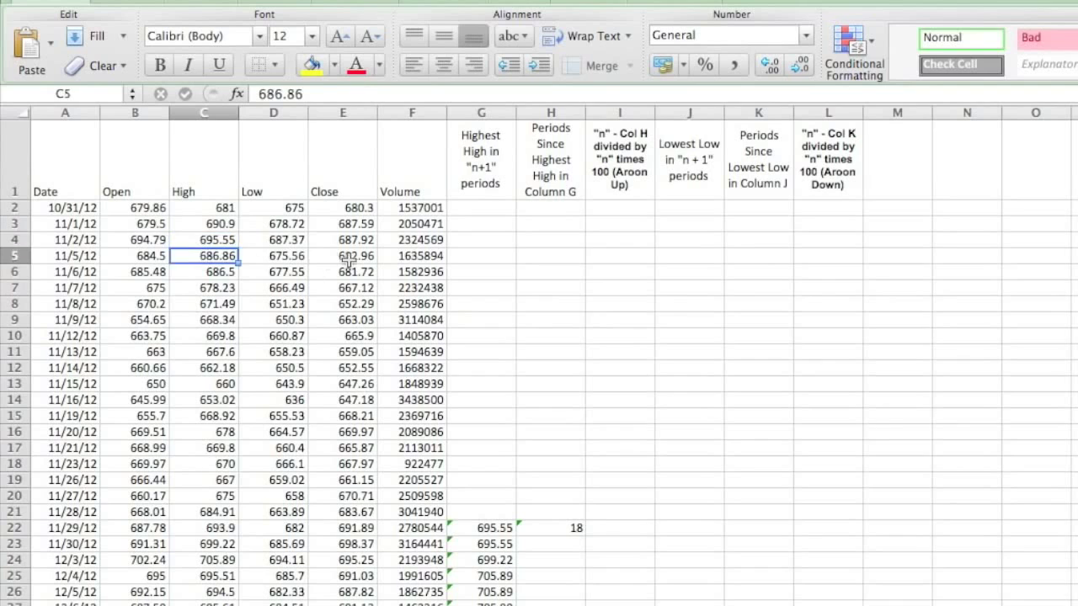
key("Down")
key("Down")
key("Down")
key("Down")
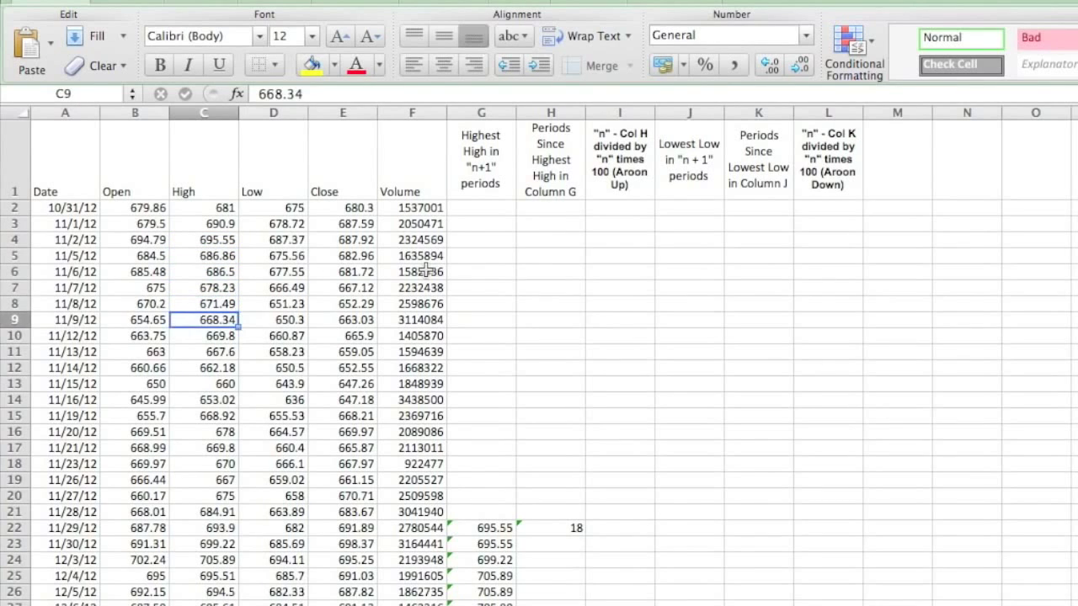
key("Down")
key("Down")
key("Down")
key("Down")
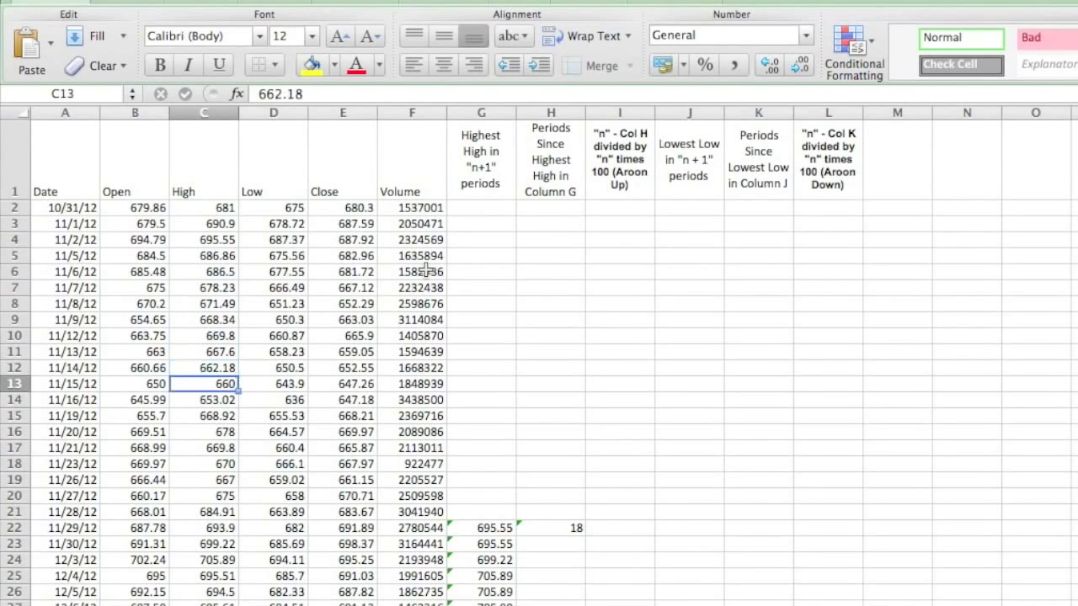
key("Down")
key("Down")
key("Down")
key("Down")
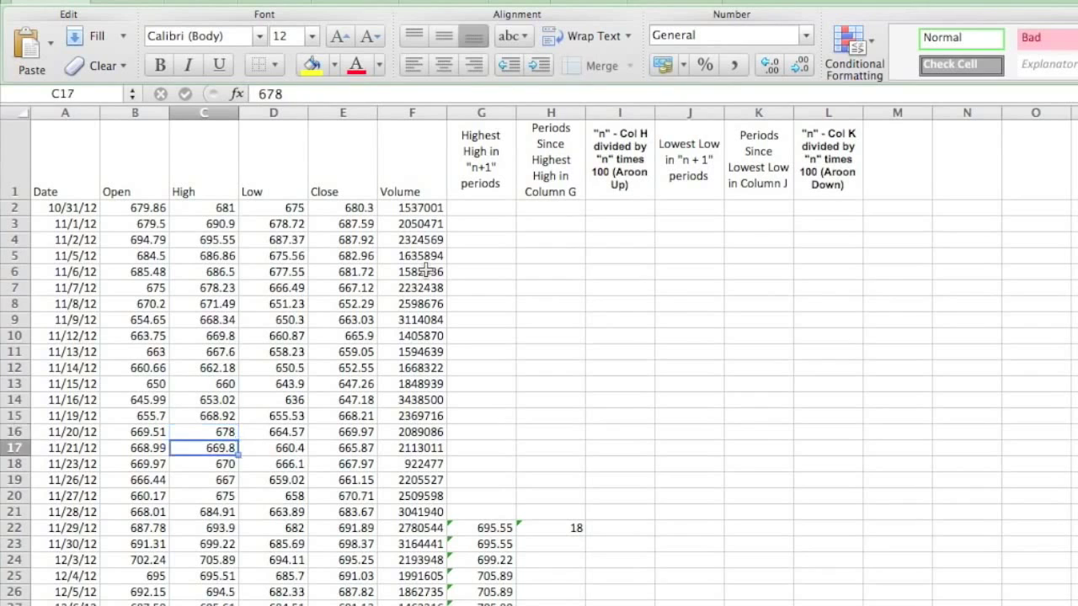
key("Down")
key("Down")
key("Down")
key("Down")
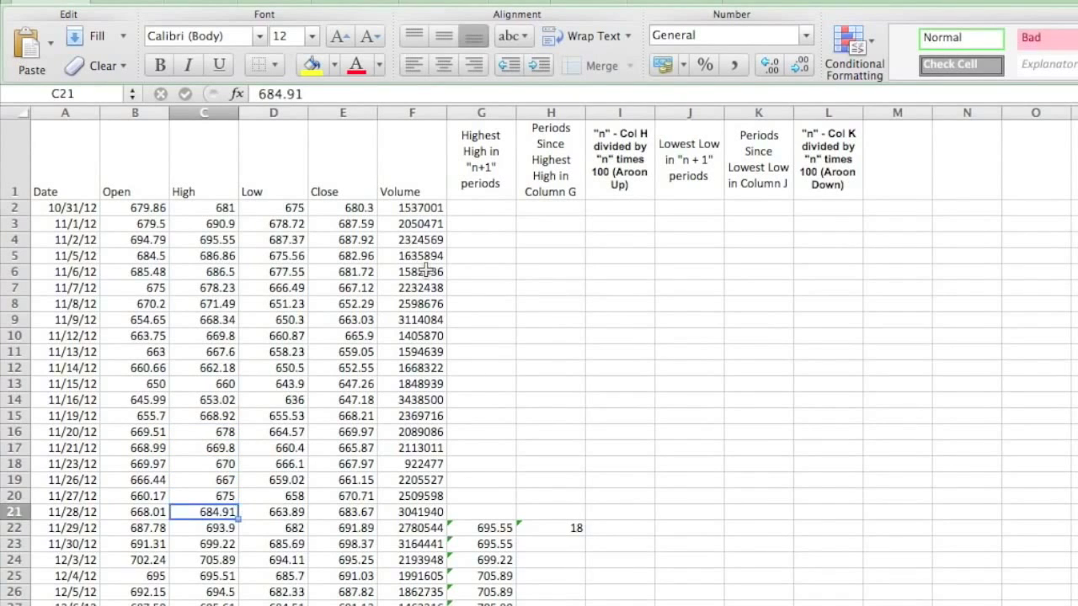
key("Down")
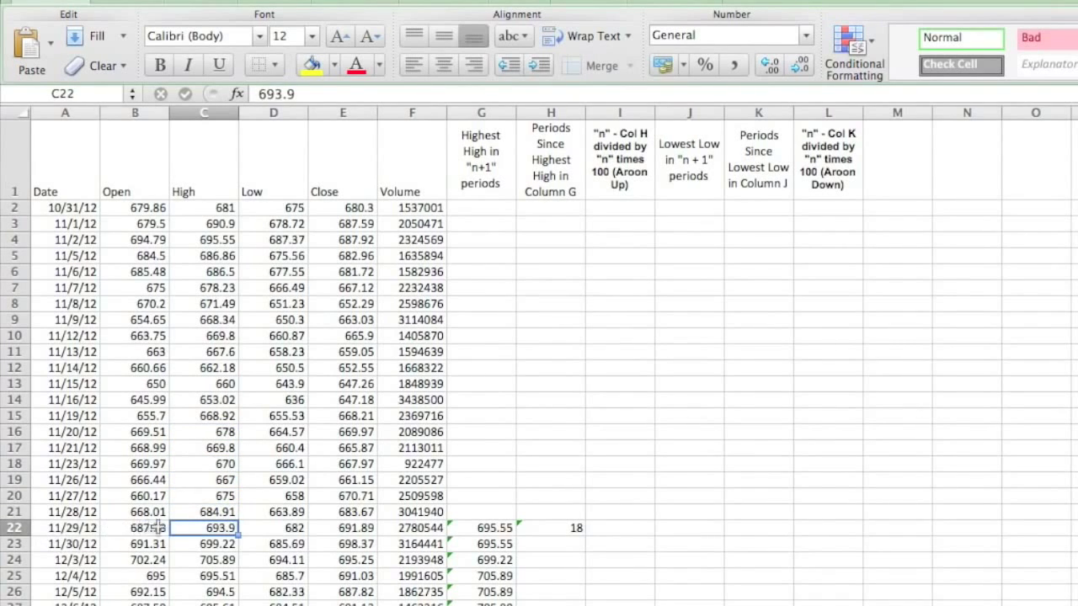
left_click_drag(159, 528, 571, 537)
Step: Copy H22's MATCH formula down column H (18, 19, 1, 1, 2) and check the Aroon Up heading
left_click(566, 591)
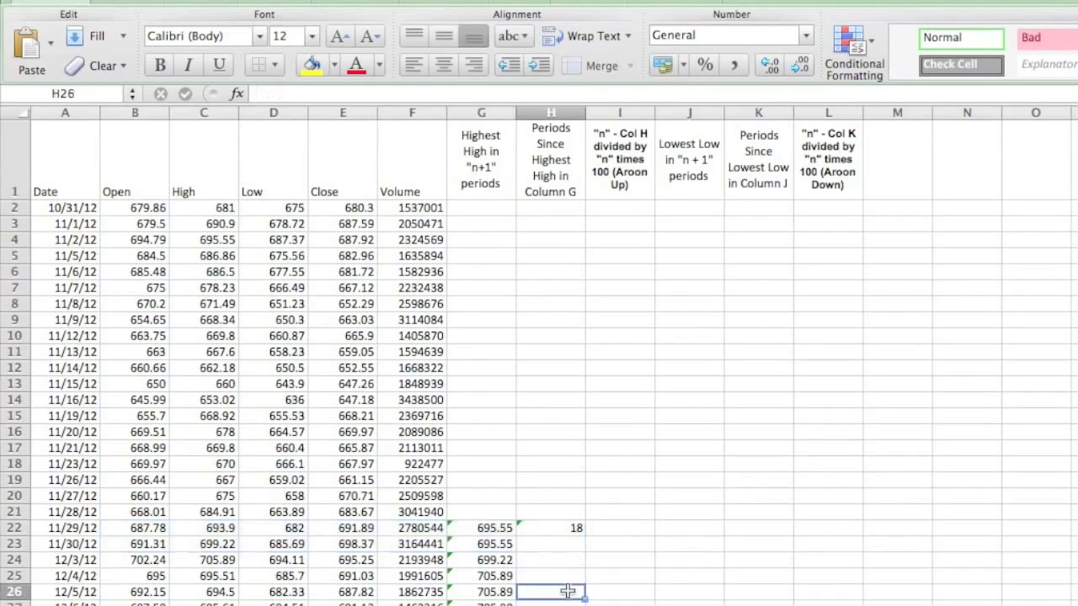
left_click(572, 527)
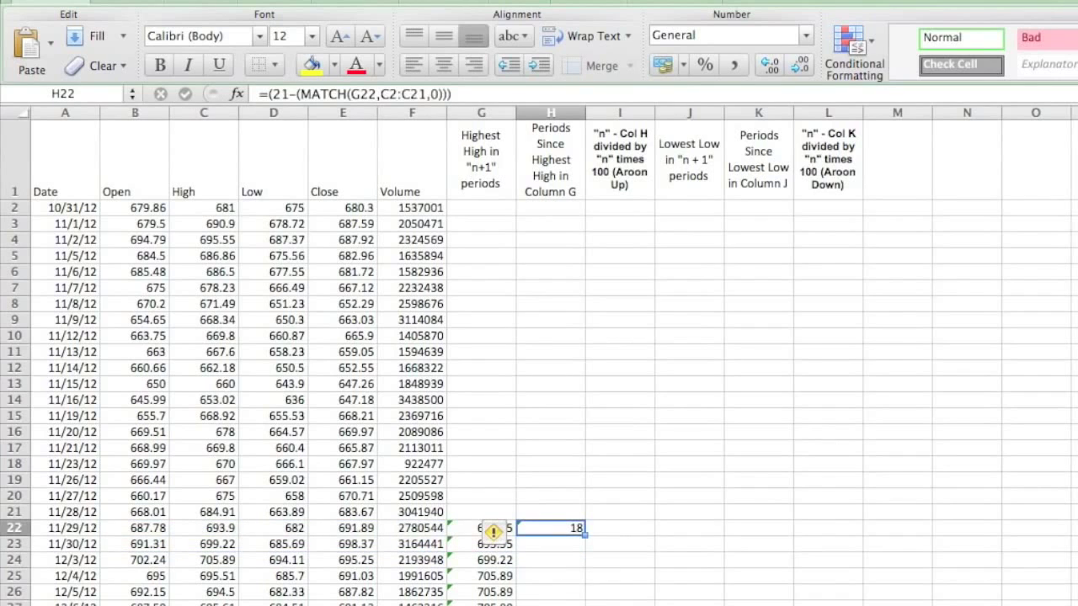
double_click(587, 530)
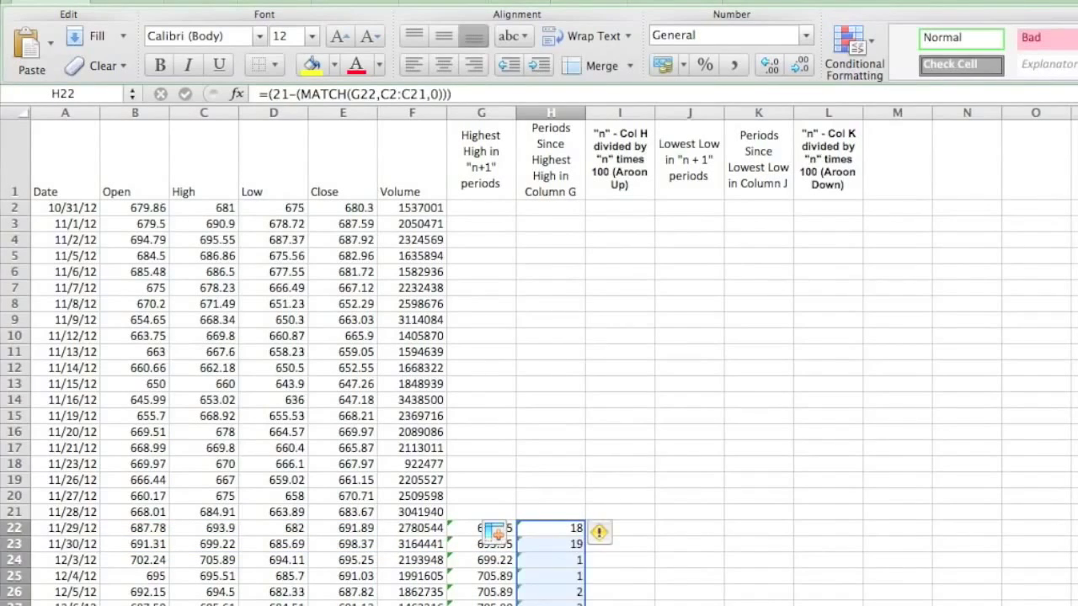
left_click(611, 524)
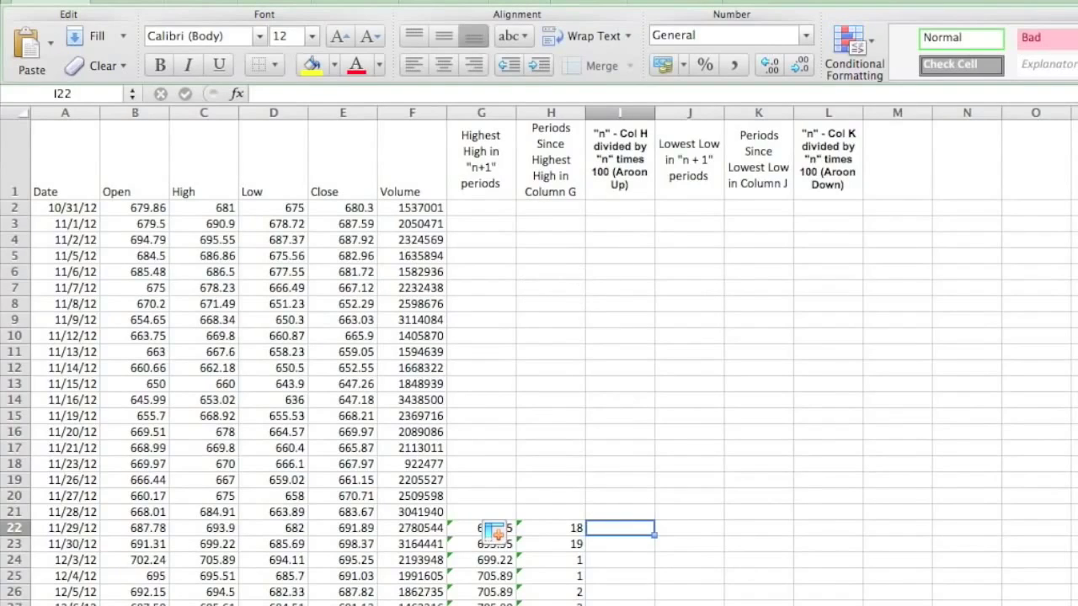
left_click(621, 181)
Step: Enter the Aroon Up formula =((20-H22)/20)*100 in I22, returning 10, and recheck H22
left_click(628, 529)
type("=(")
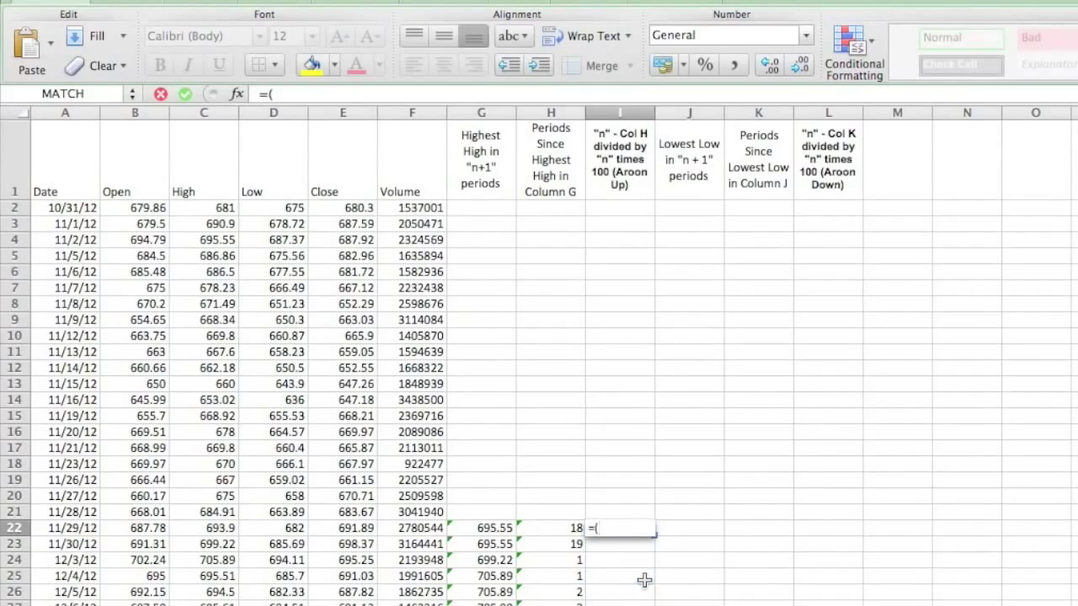
type("(")
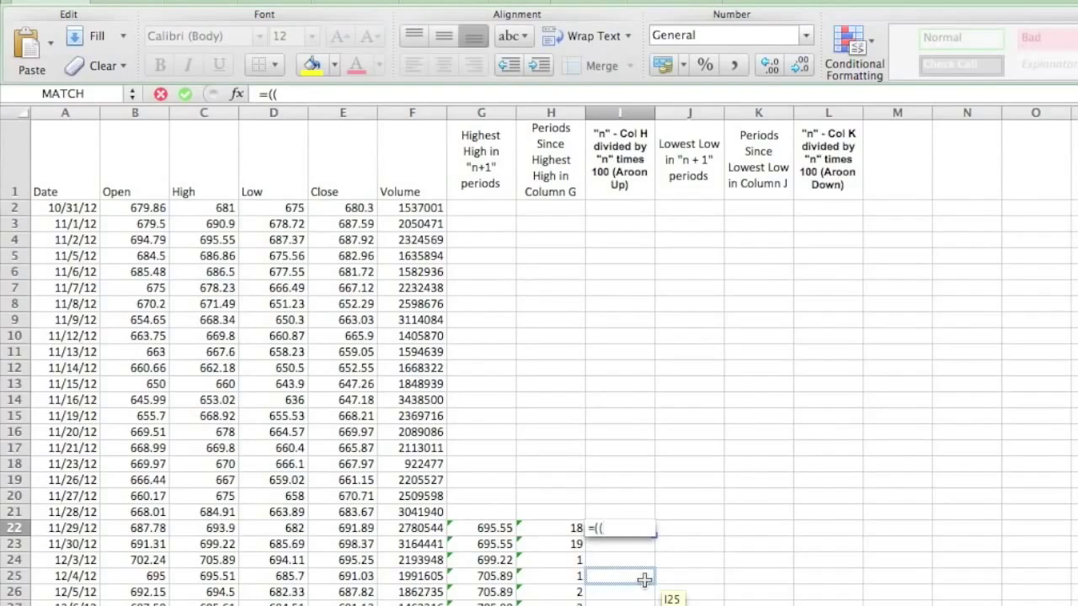
type("20")
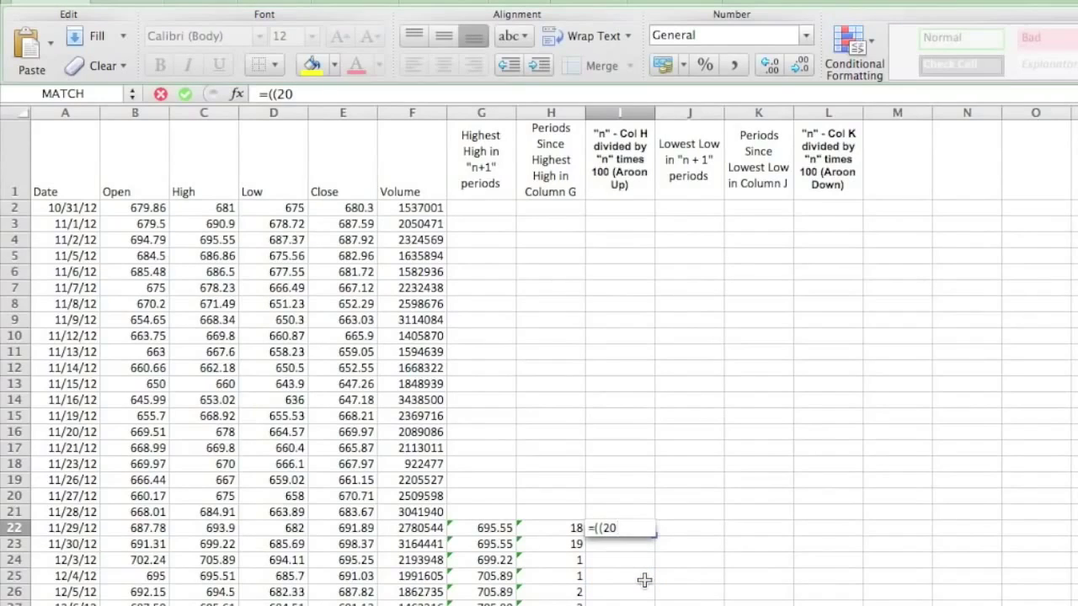
type("-")
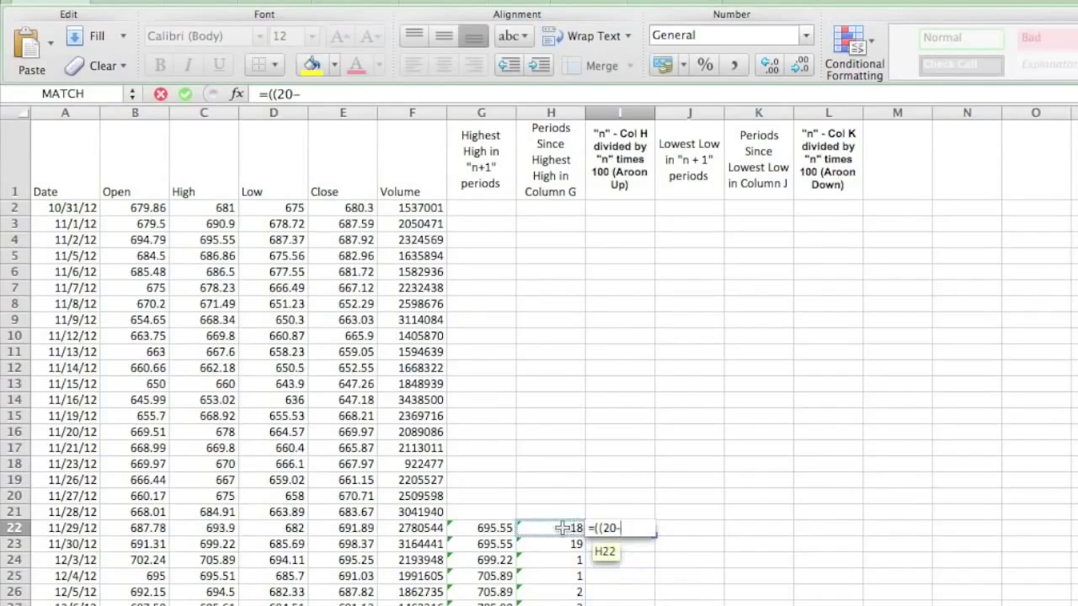
left_click(563, 532)
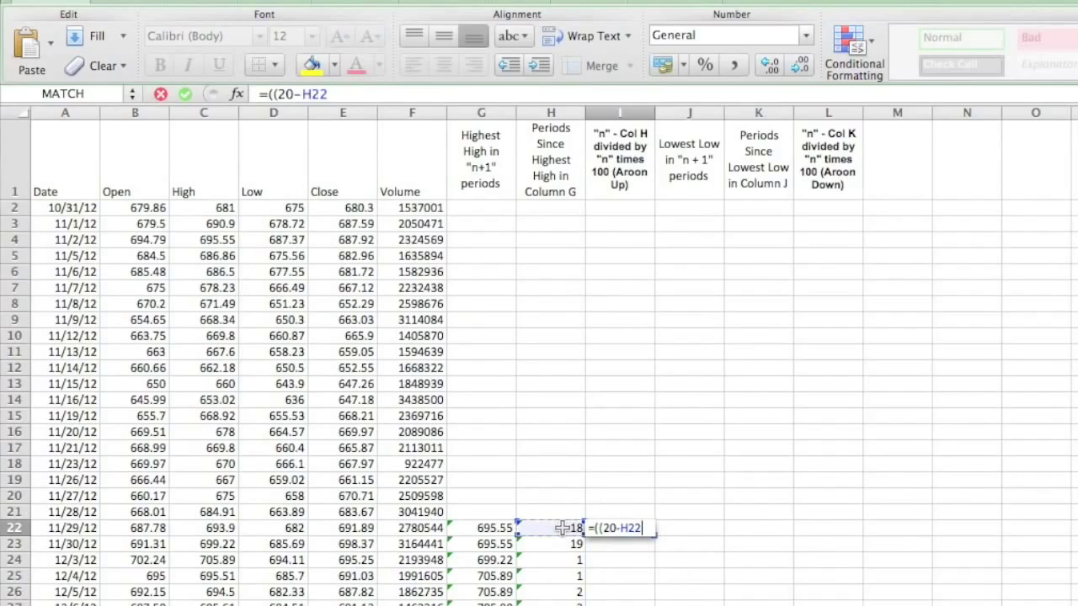
type(")/20)*100")
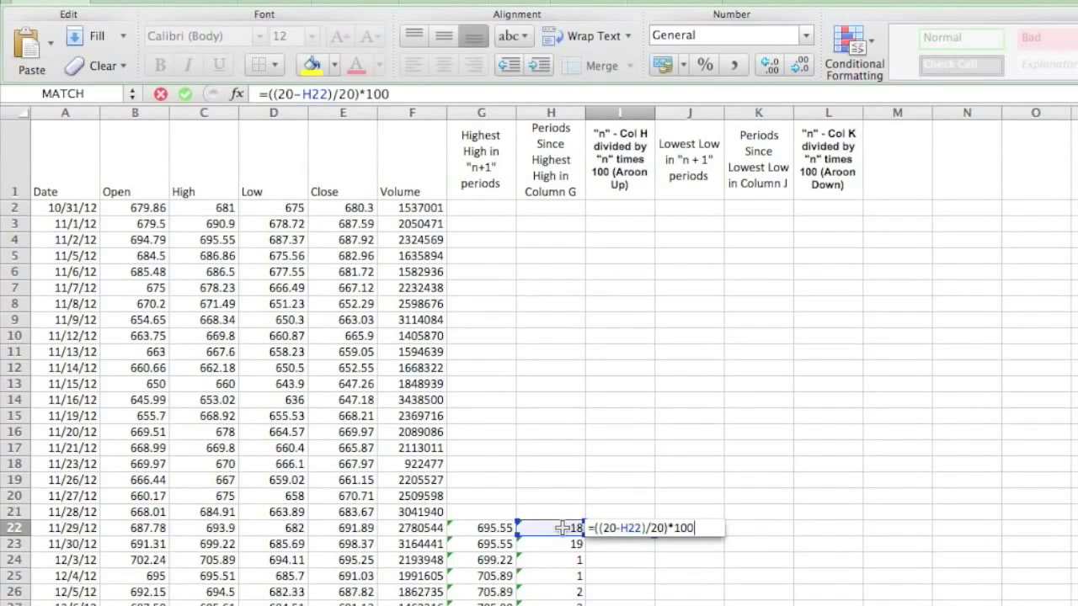
key("Return")
left_click(623, 526)
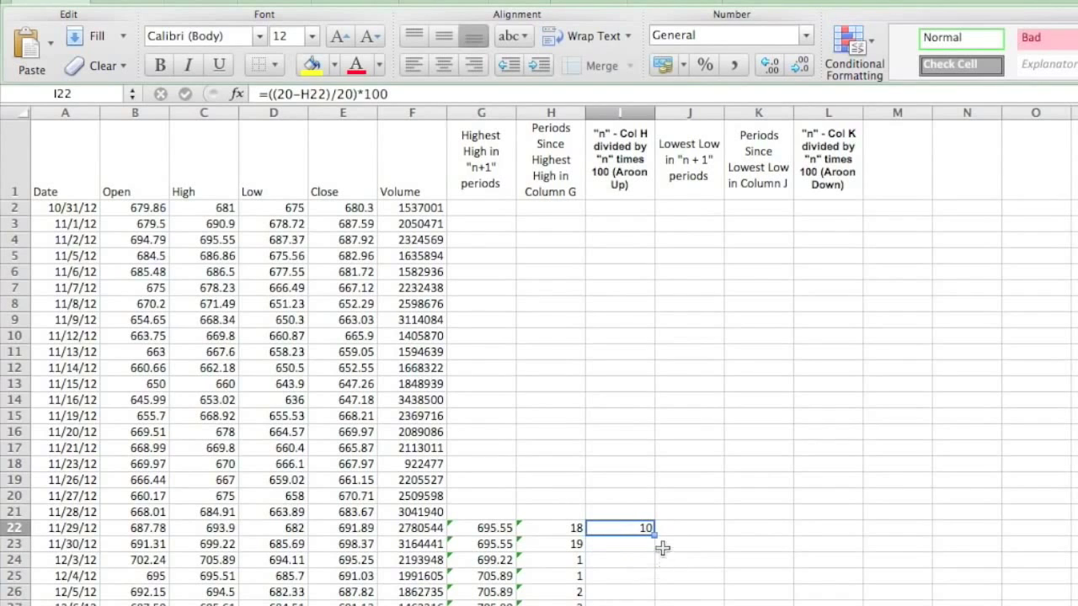
left_click(625, 512)
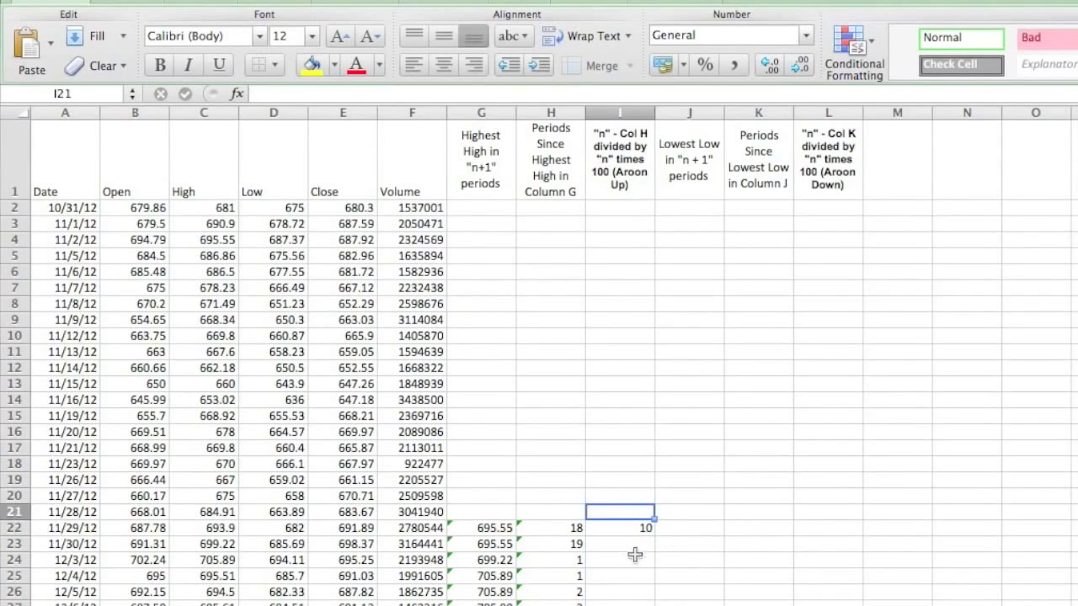
left_click(628, 529)
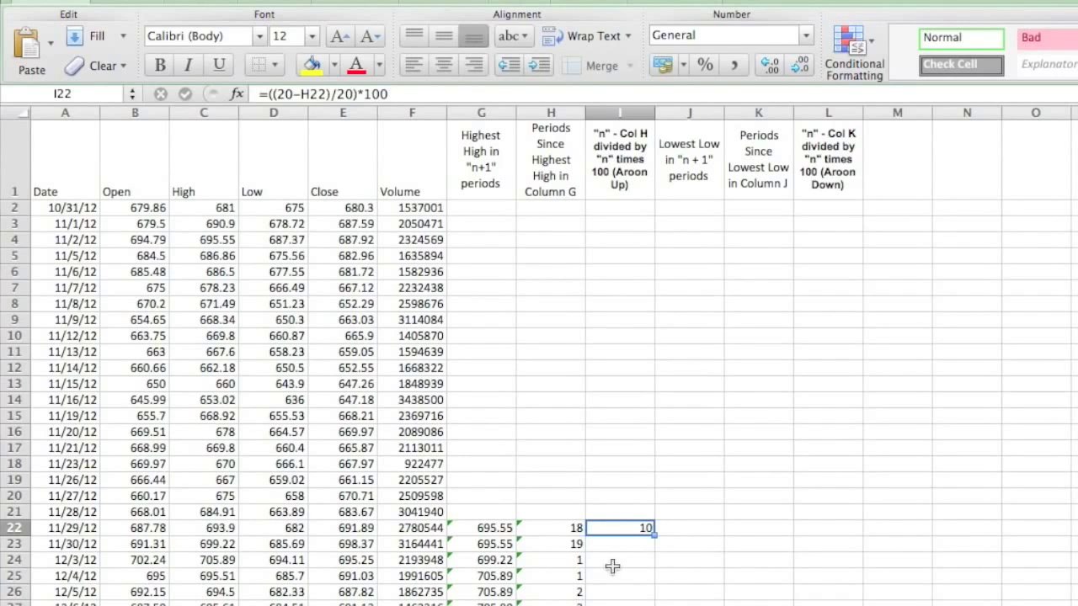
left_click(531, 533)
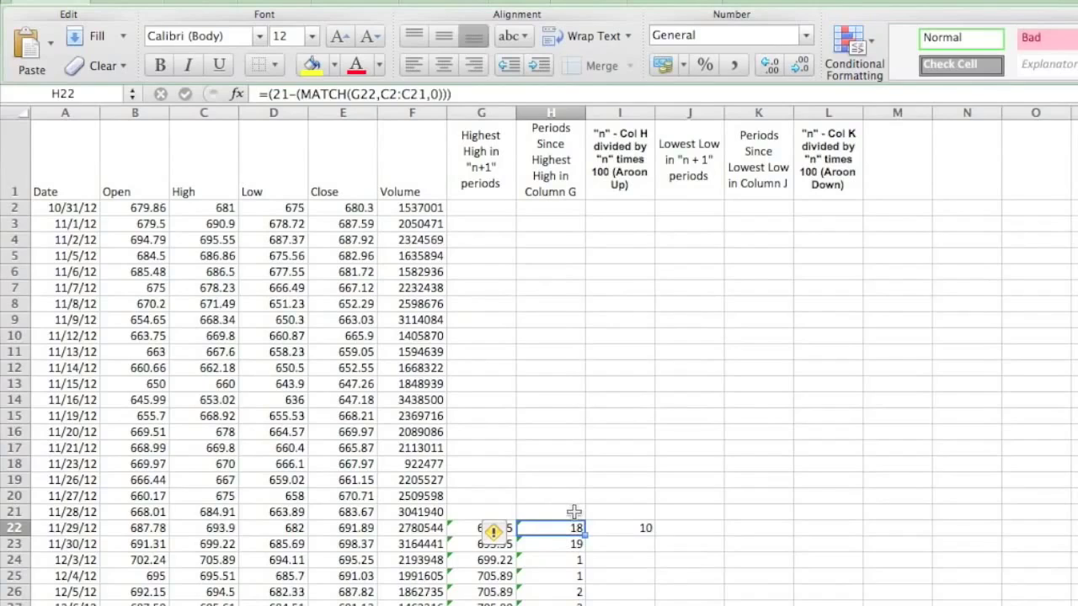
Step: Copy the Aroon Up formula from I22 down column I (10, 5, 95, 95, 90)
left_click(624, 532)
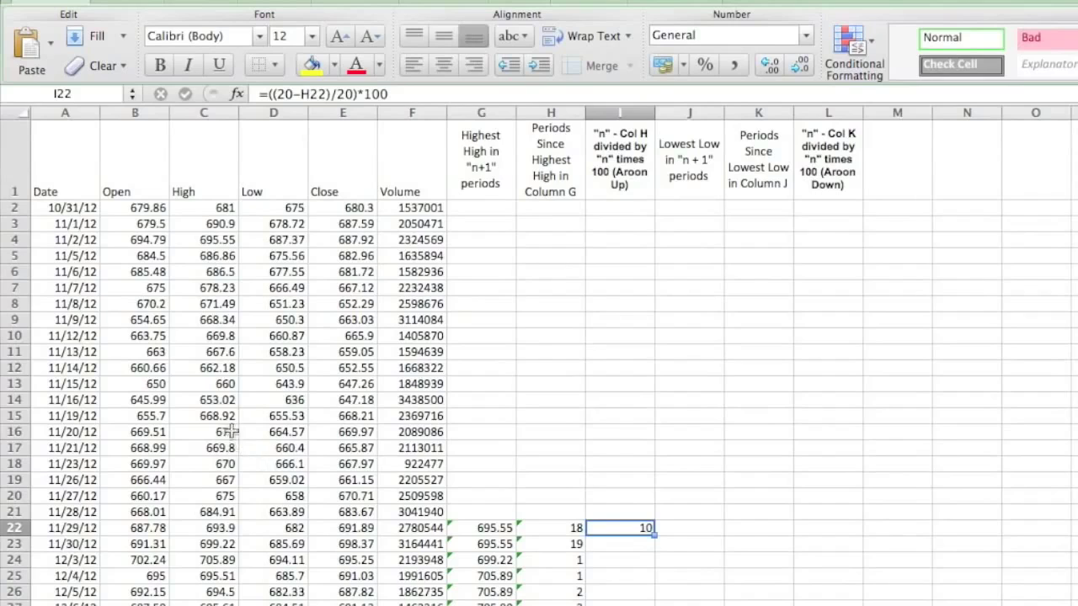
left_click_drag(553, 560, 552, 592)
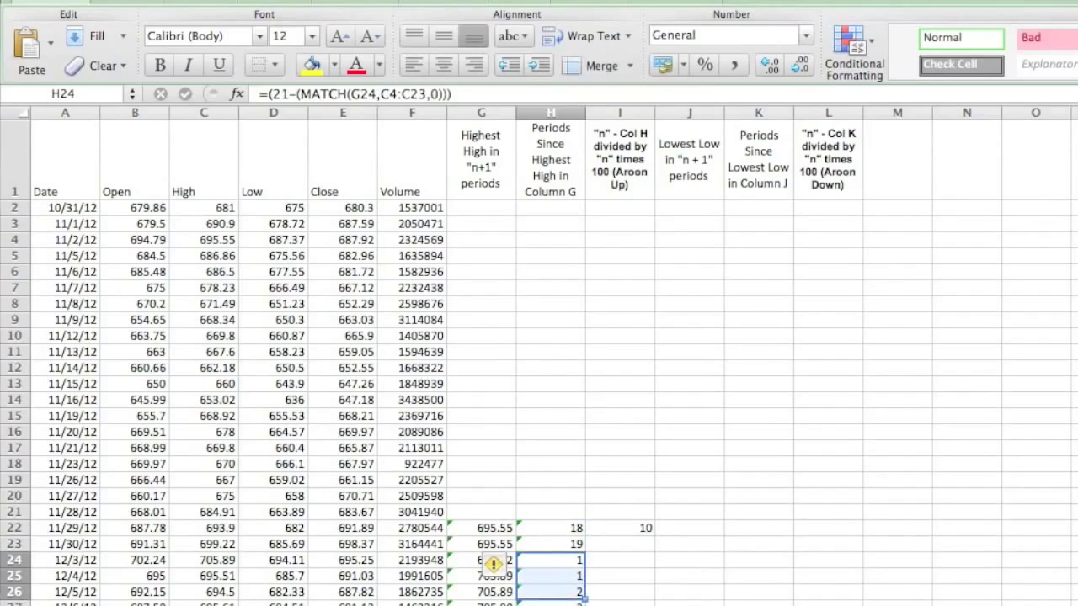
left_click(644, 528)
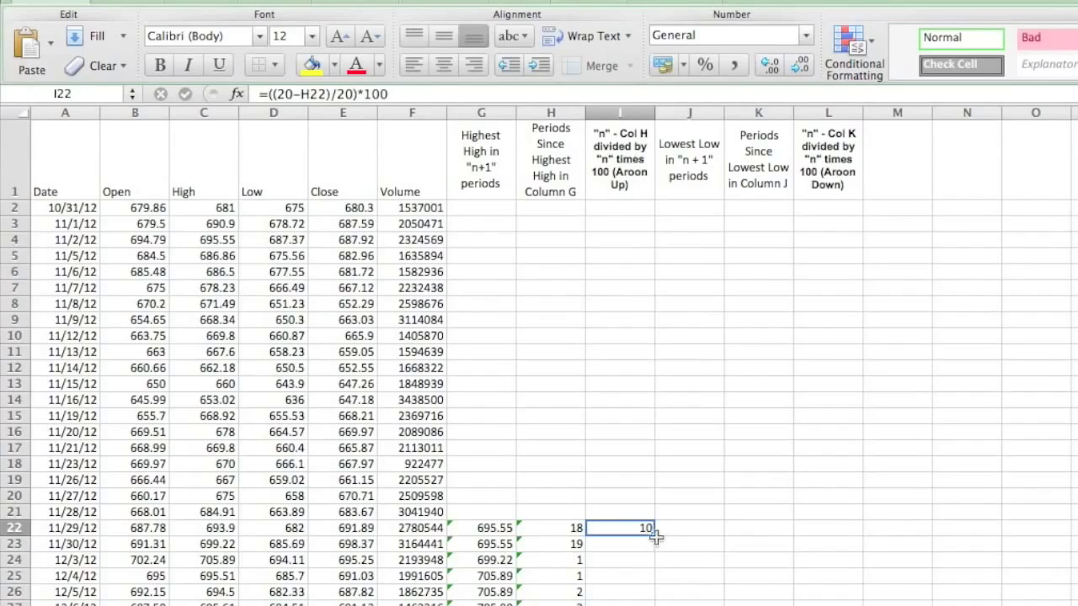
double_click(653, 533)
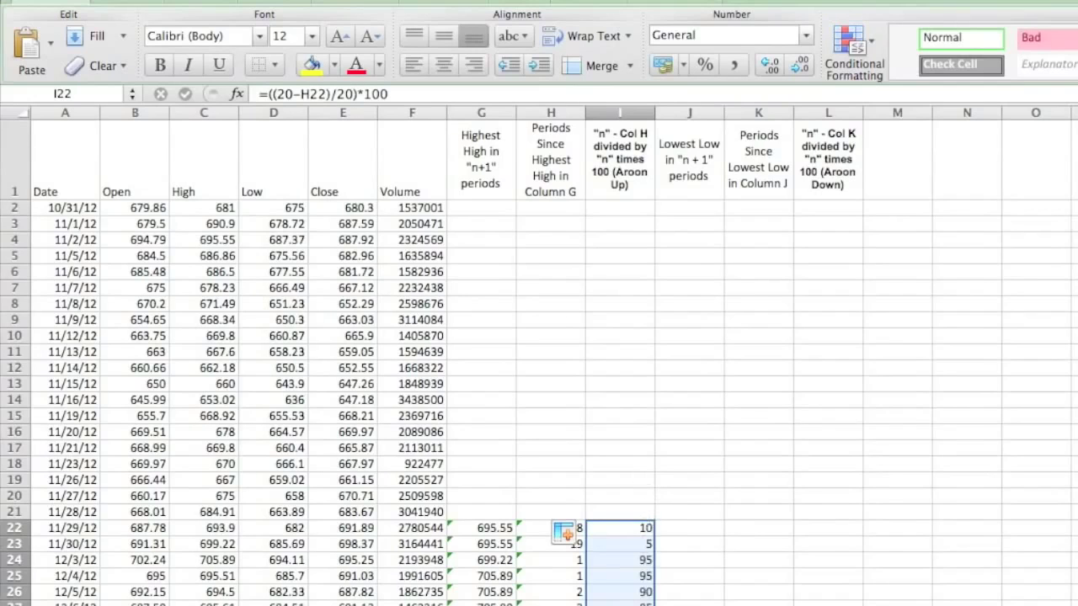
Step: Verify the column H and I formulas in rows 24–25 and start J22 with =MIN(
left_click(558, 572)
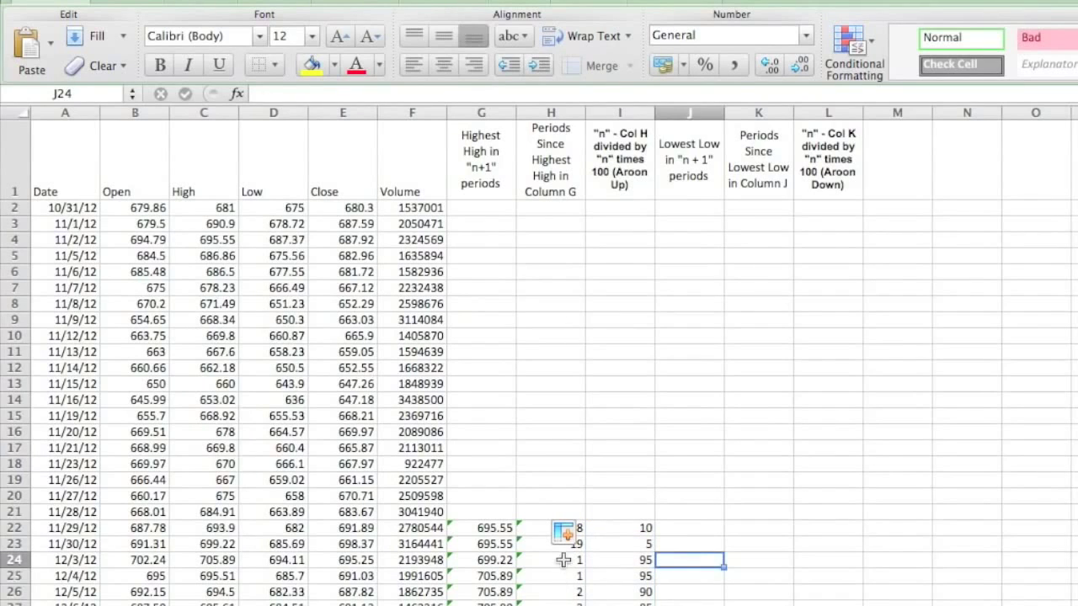
left_click_drag(558, 558, 564, 575)
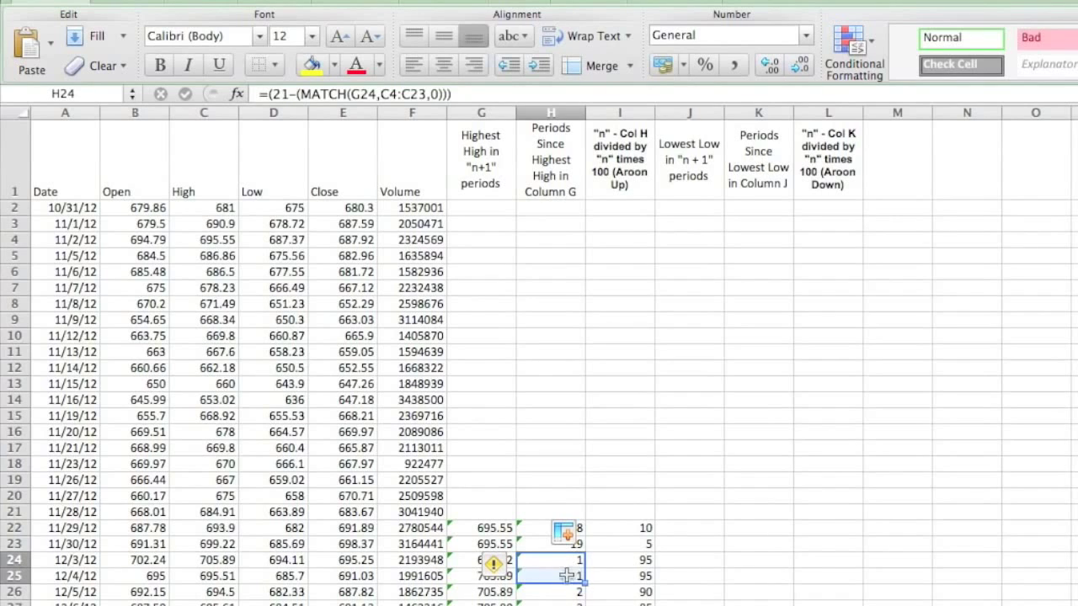
left_click_drag(628, 565, 630, 578)
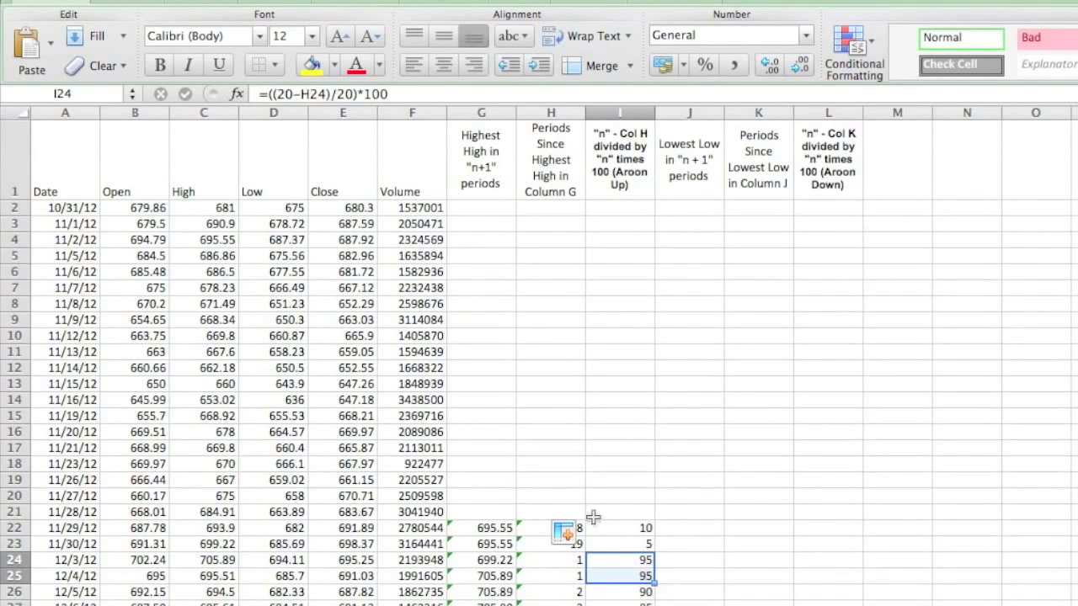
left_click(679, 530)
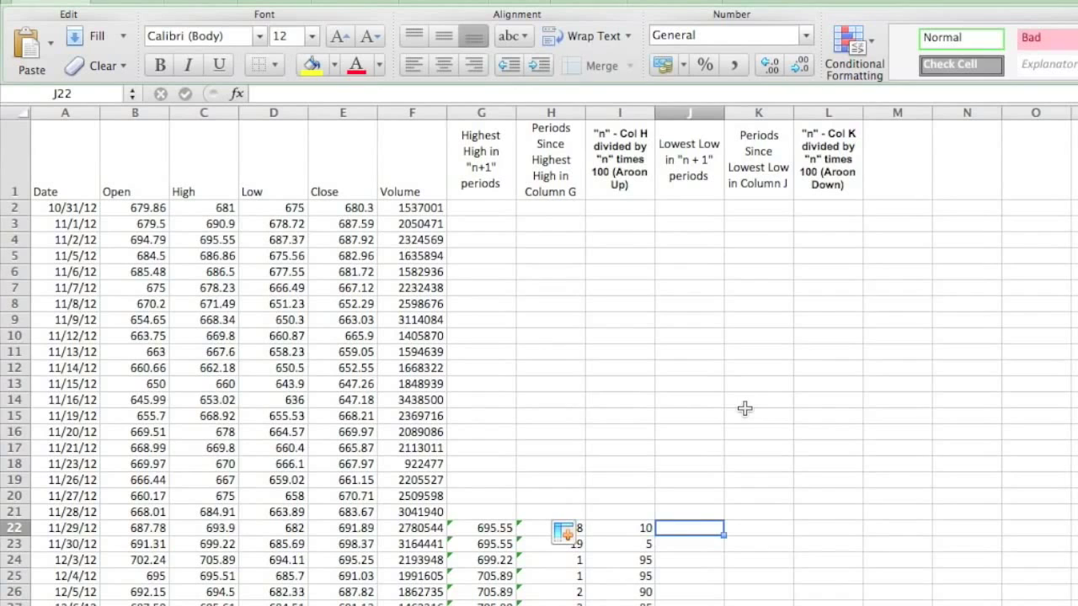
type("=Min")
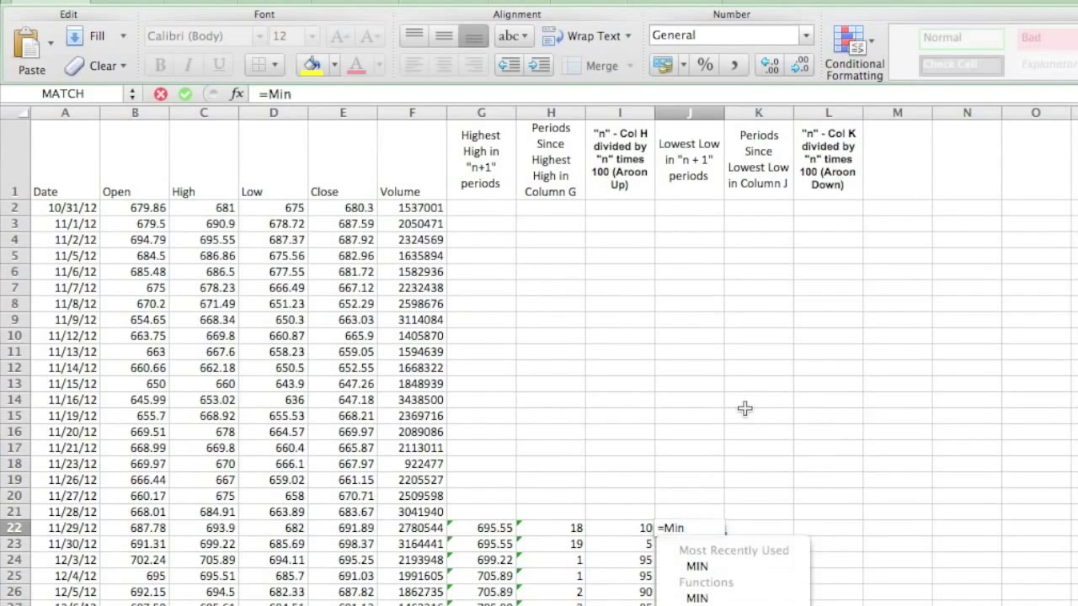
type("(")
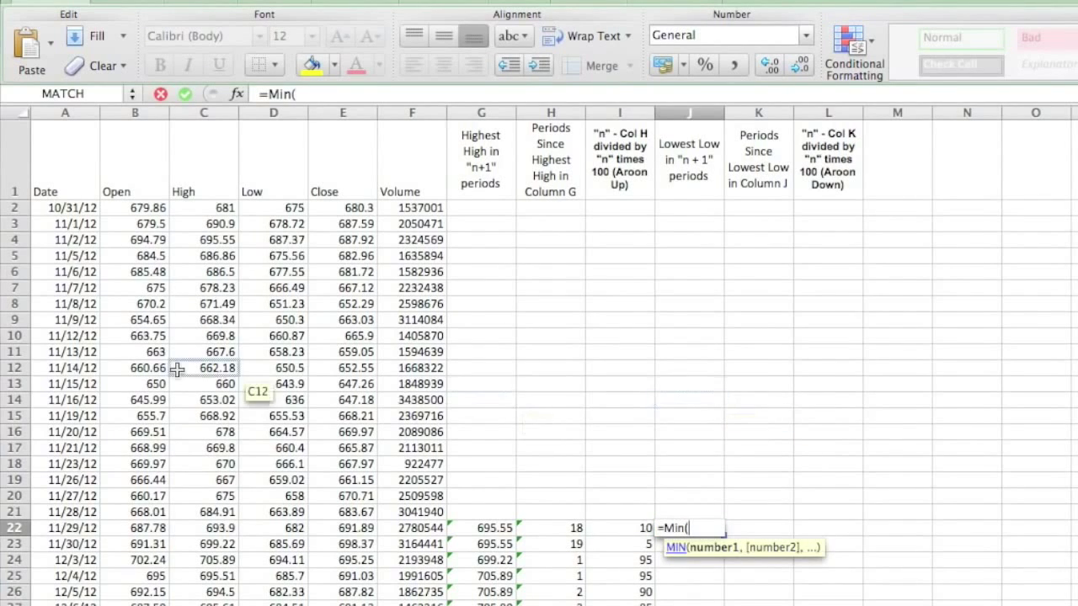
Step: Complete J22 as =MIN(D2:D21) and fill it down column J, each showing 636
left_click_drag(278, 207, 276, 515)
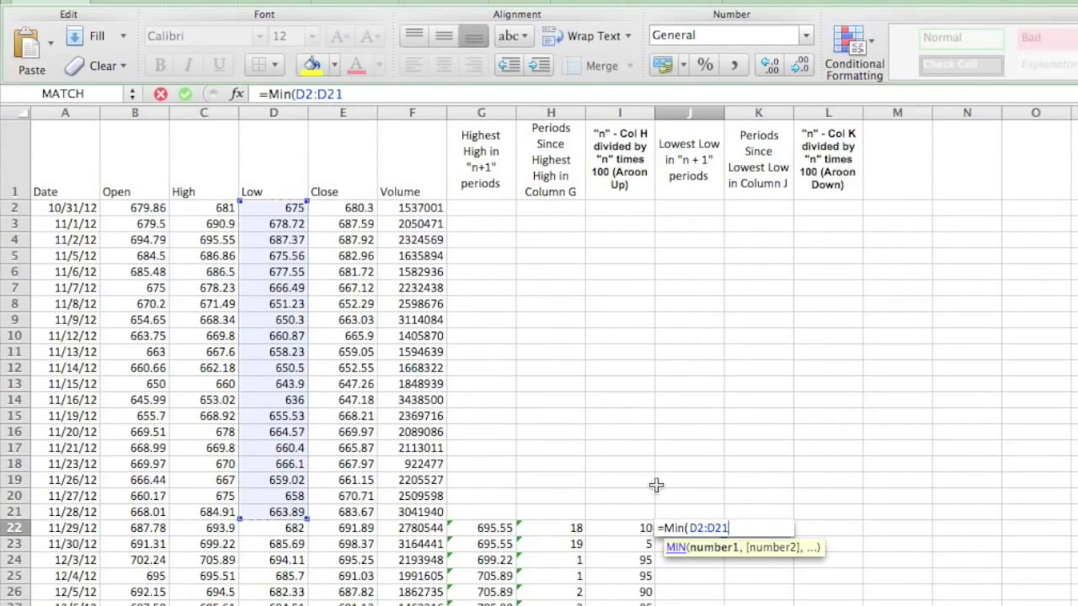
type(")")
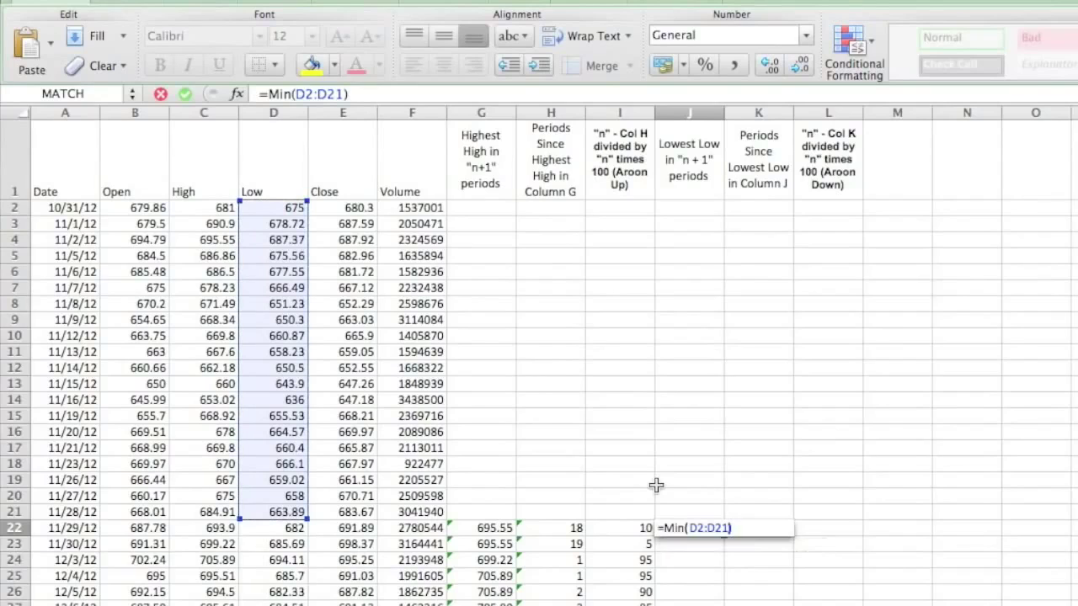
key("Return")
left_click(686, 531)
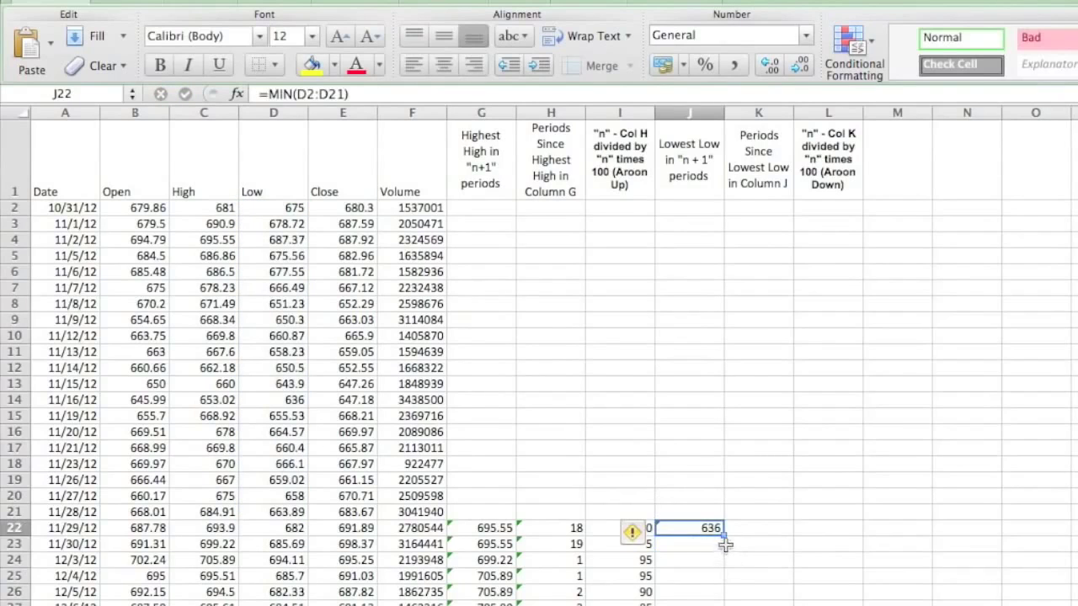
double_click(723, 536)
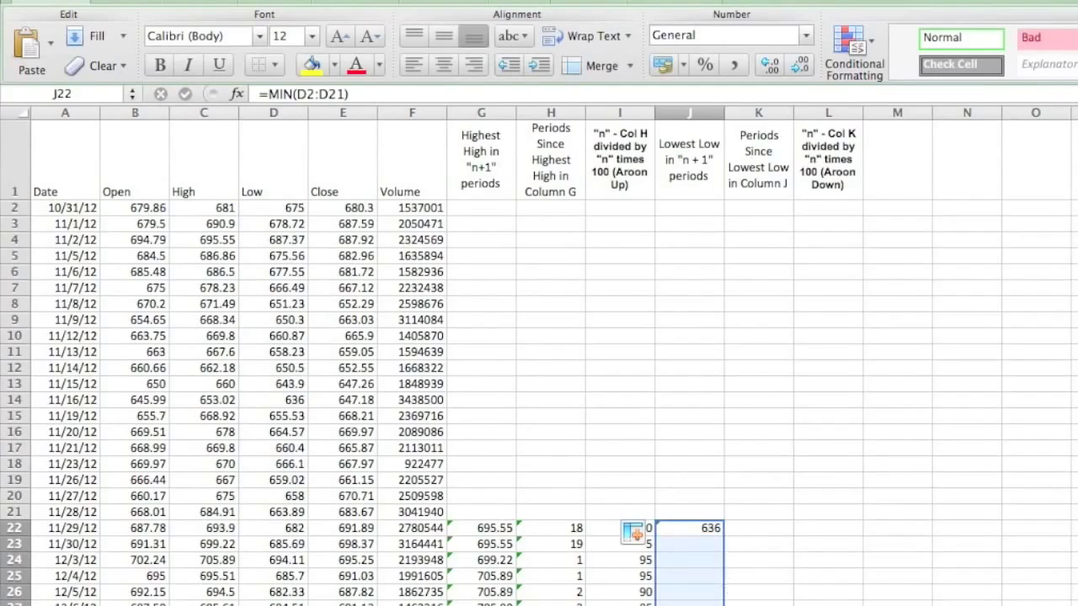
left_click(781, 528)
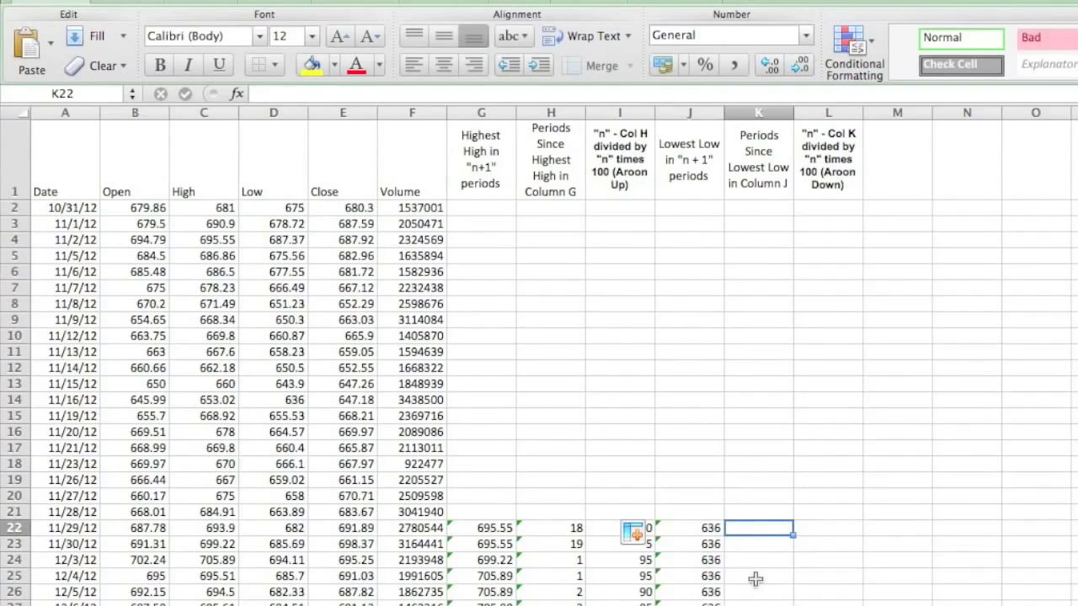
Step: Type =(21-(MATCH(J22,D2:D21,0))) in K22 to count periods since the lowest low
type("=(21-")
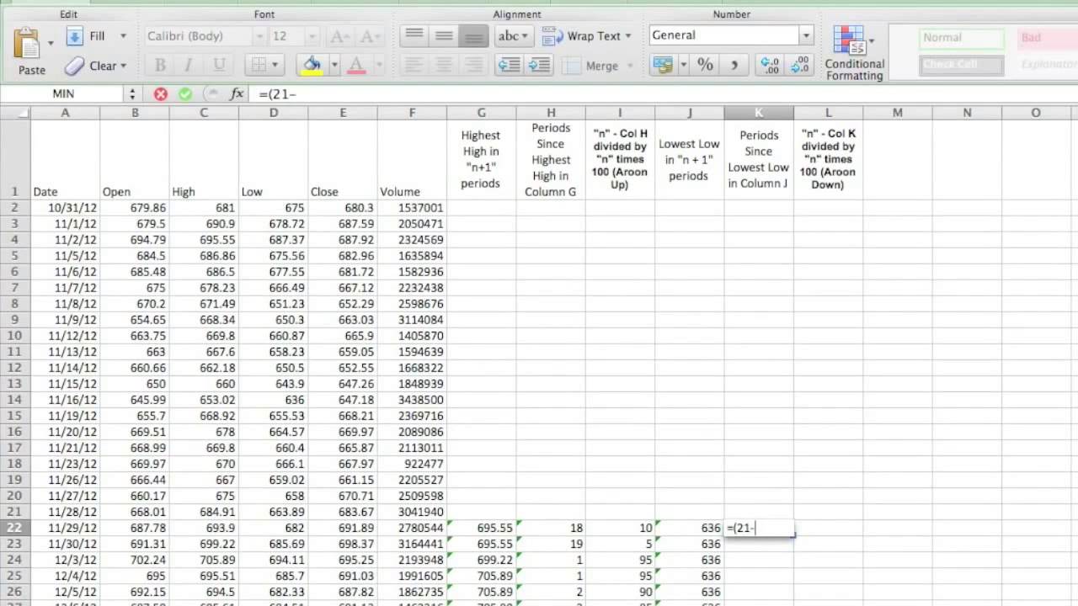
type("(match")
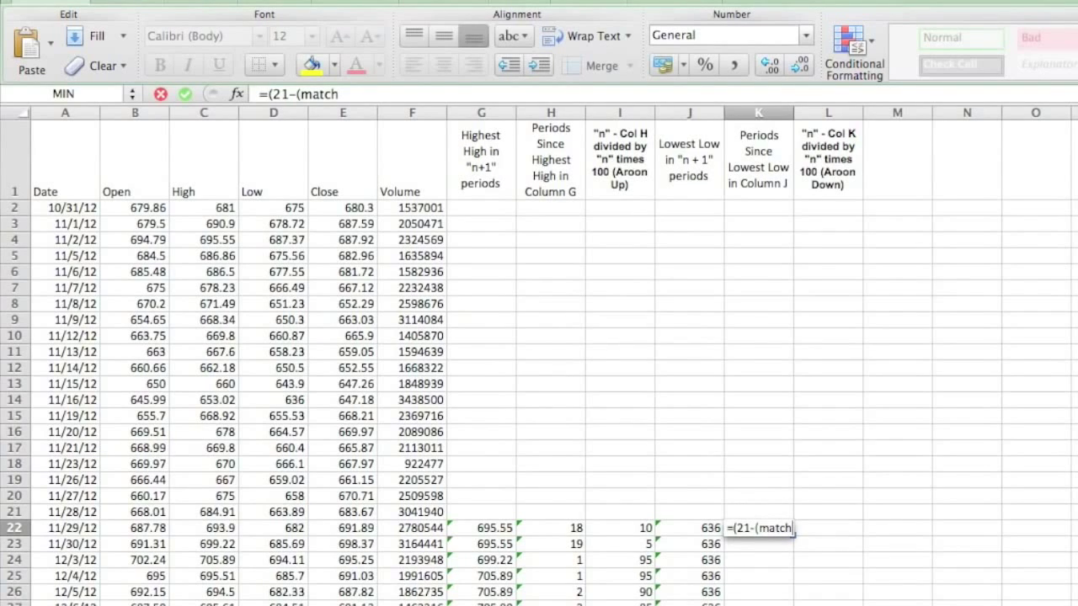
type("(")
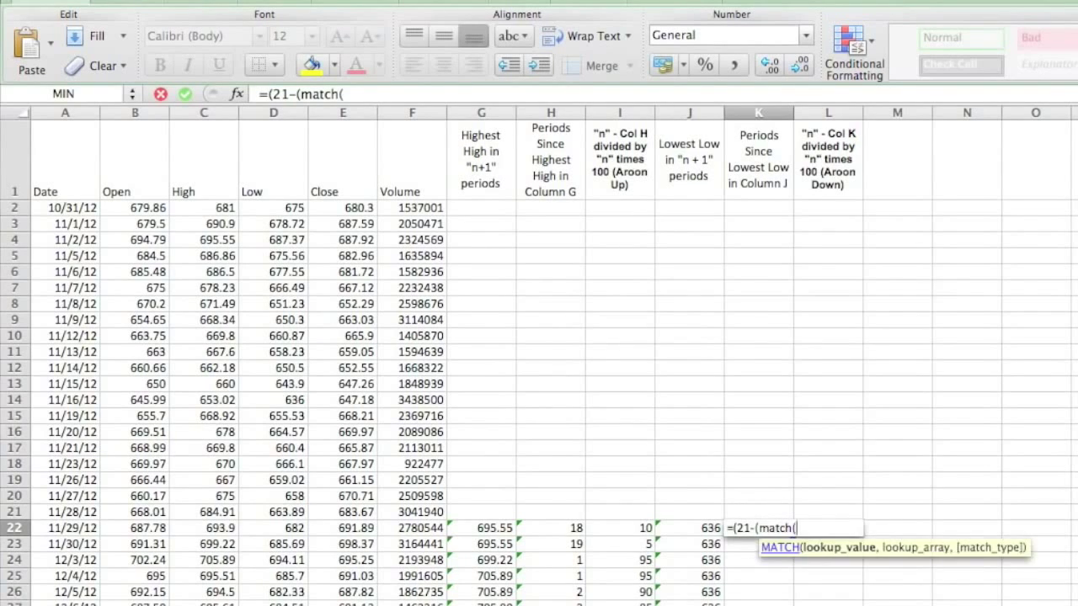
left_click(704, 530)
type(",")
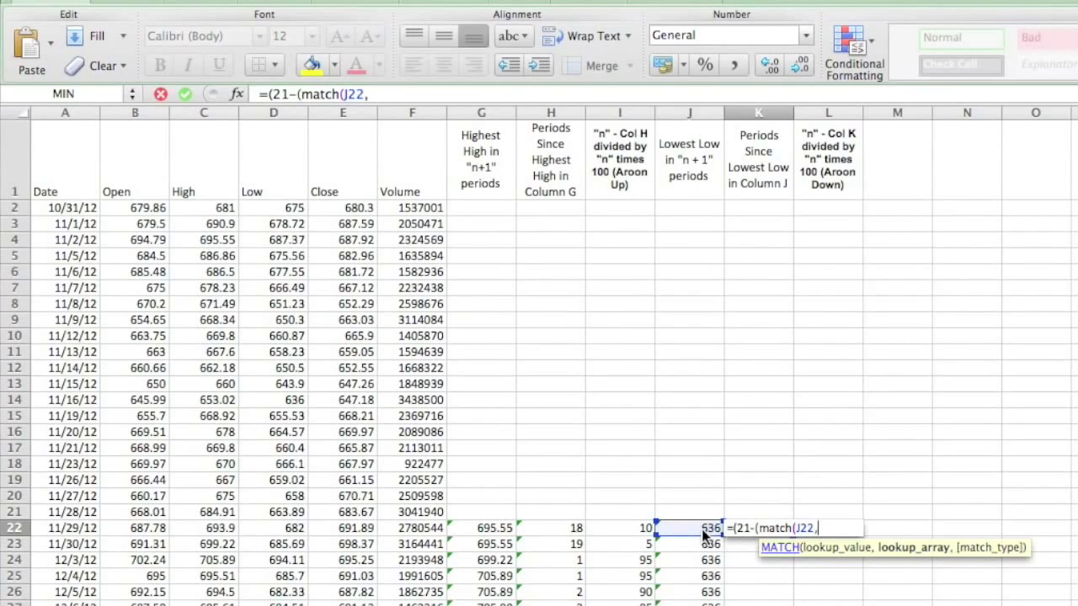
left_click_drag(277, 215, 265, 512)
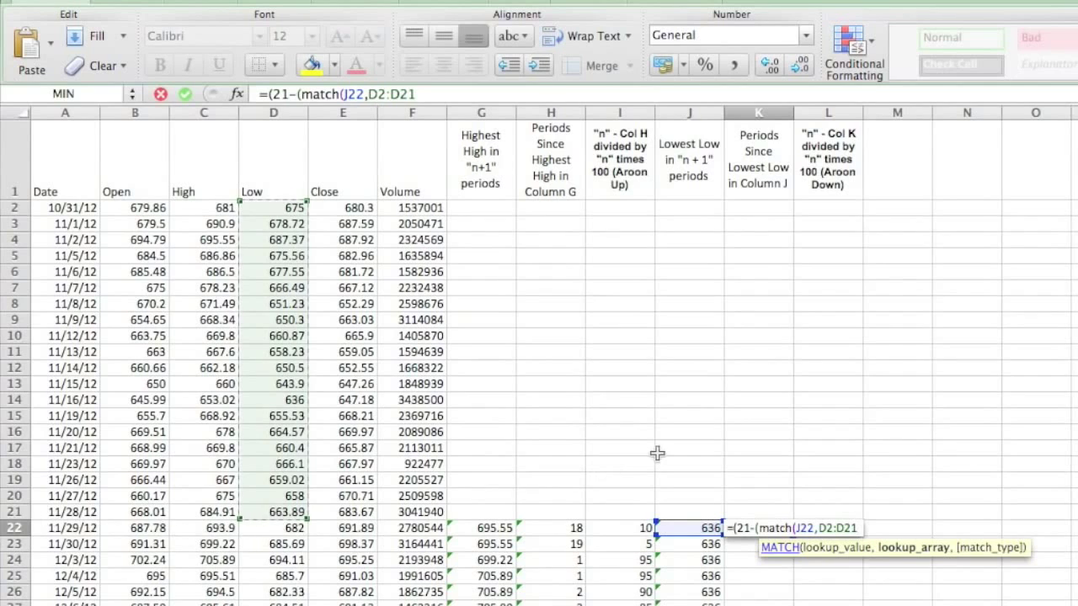
type(",")
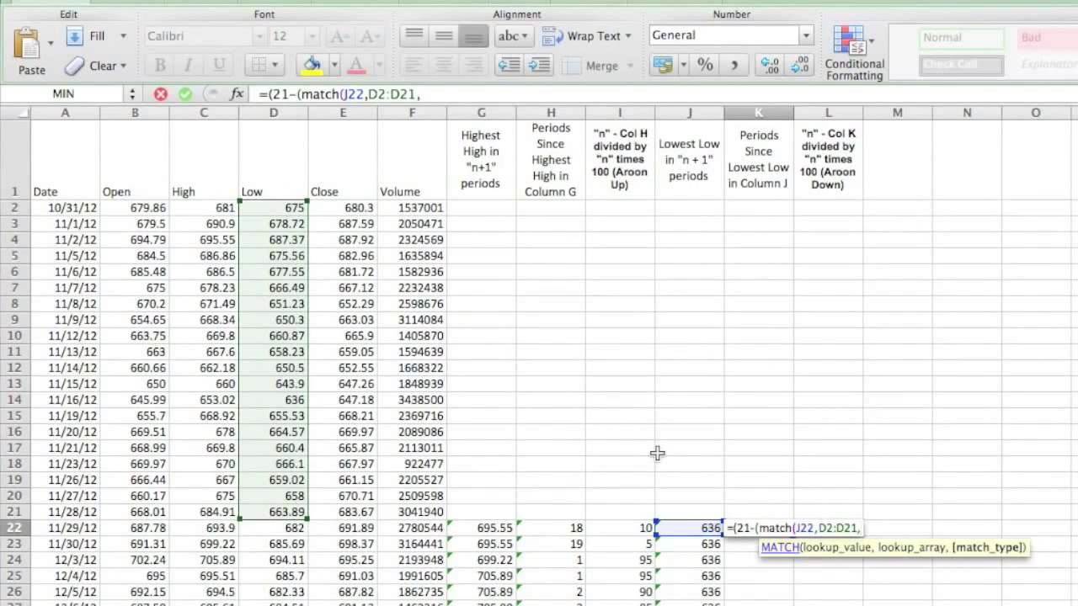
type("0")
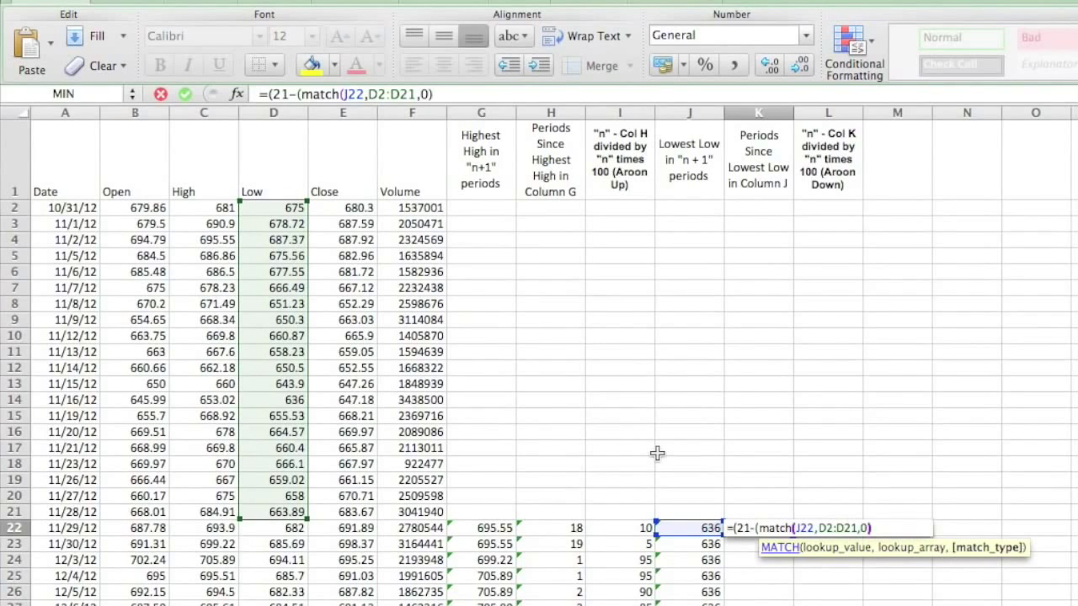
type("))")
Step: Commit K22, verify the 636 low at D14, and fill column K down (8, 9, 10, 11, 12)
key("Return")
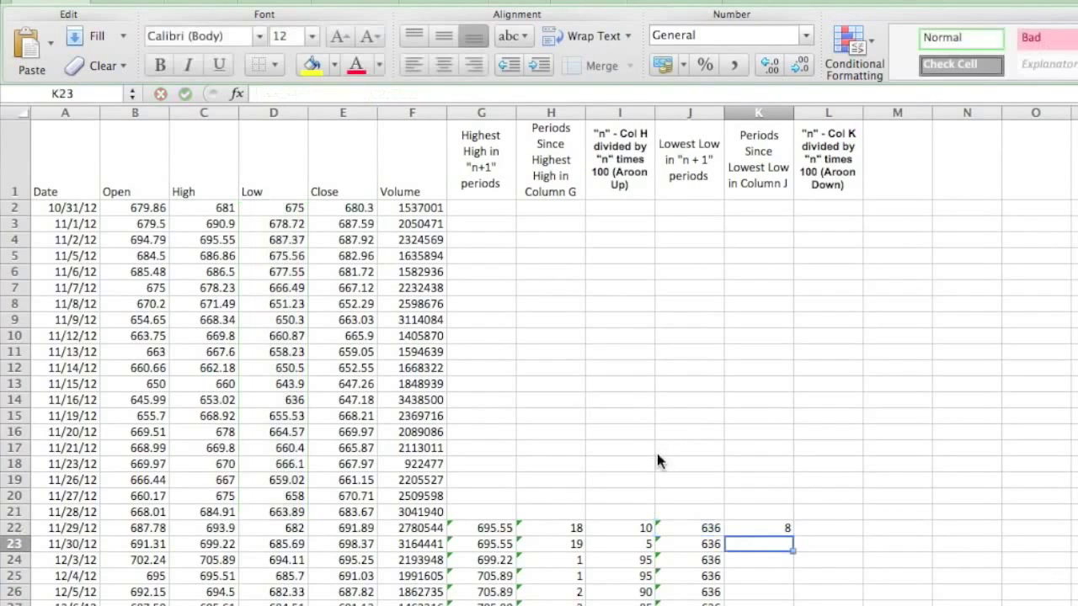
left_click(763, 525)
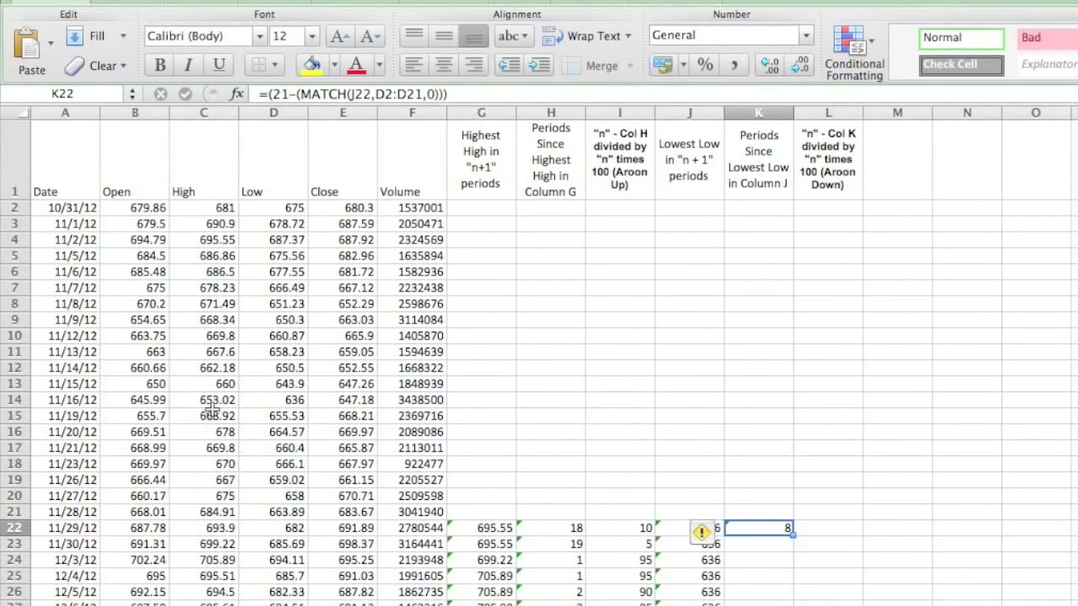
left_click(286, 401)
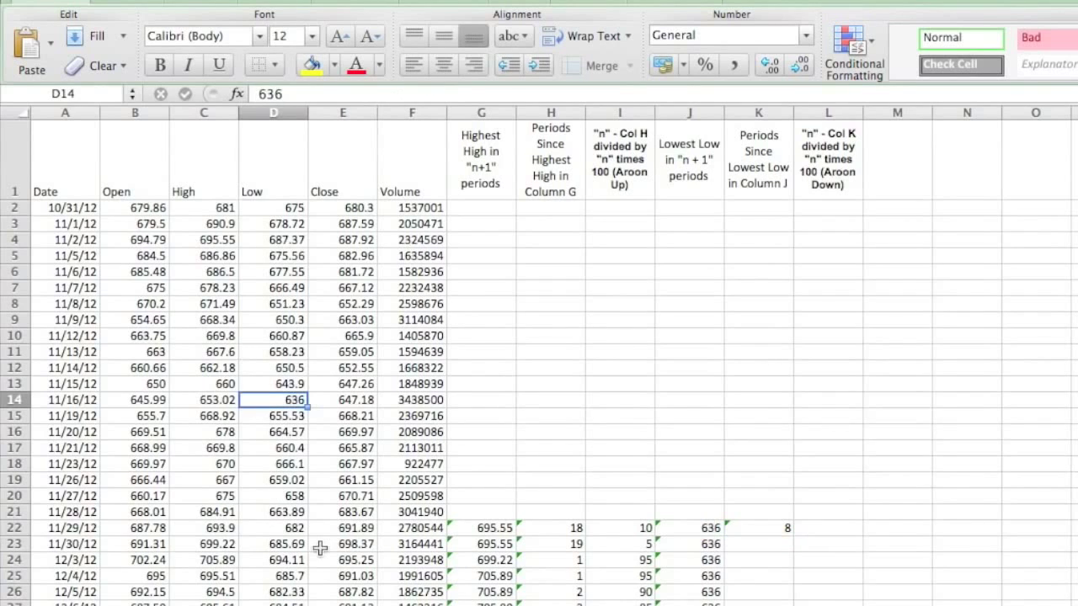
key("Down")
key("Down")
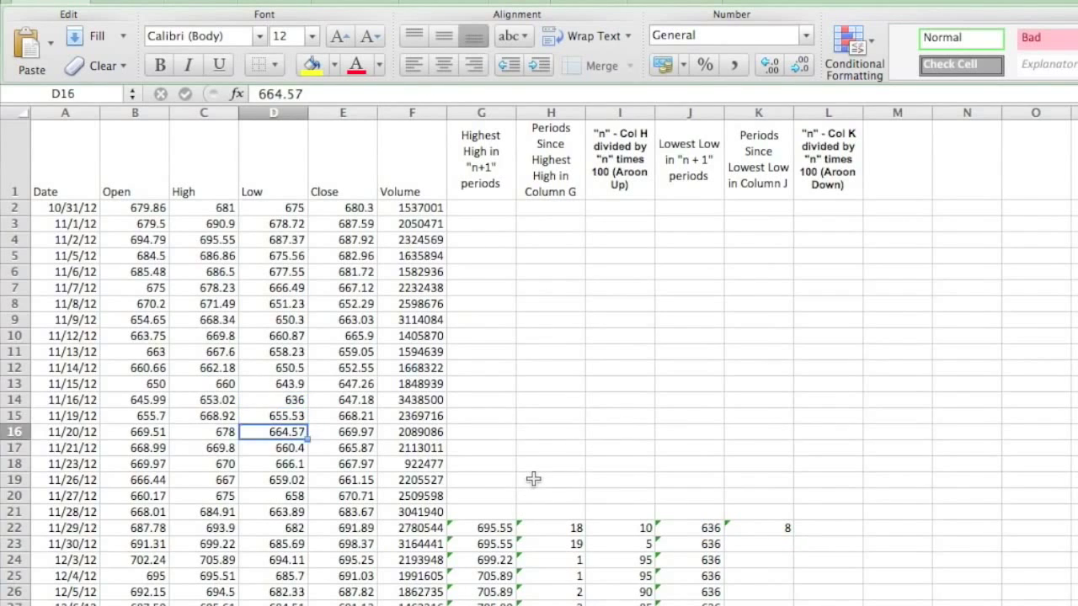
key("Down")
key("Down")
key("Down")
key("Down")
key("Down")
key("Down")
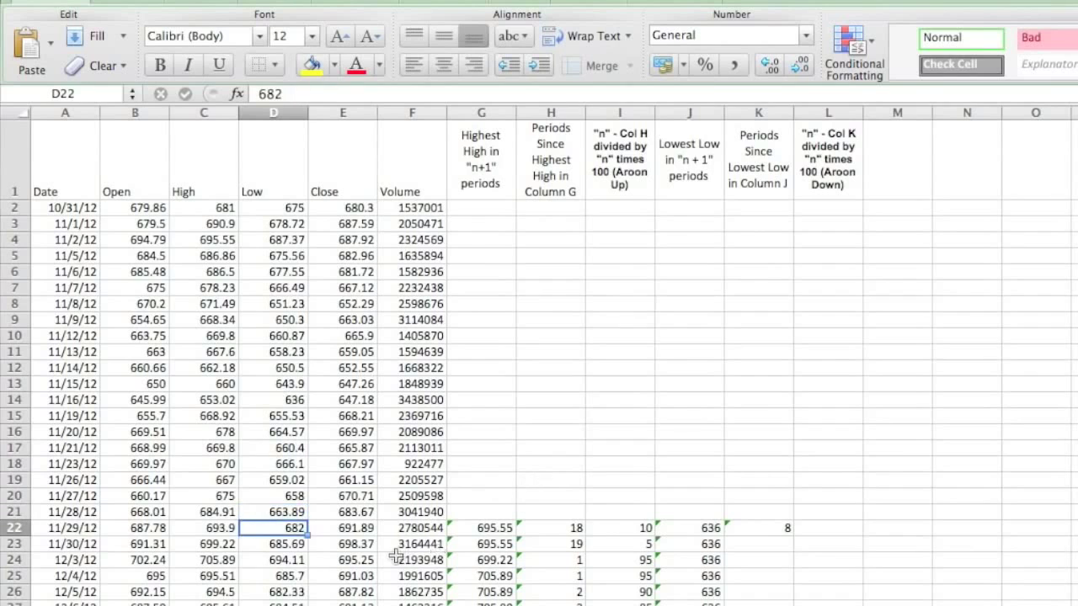
left_click(785, 531)
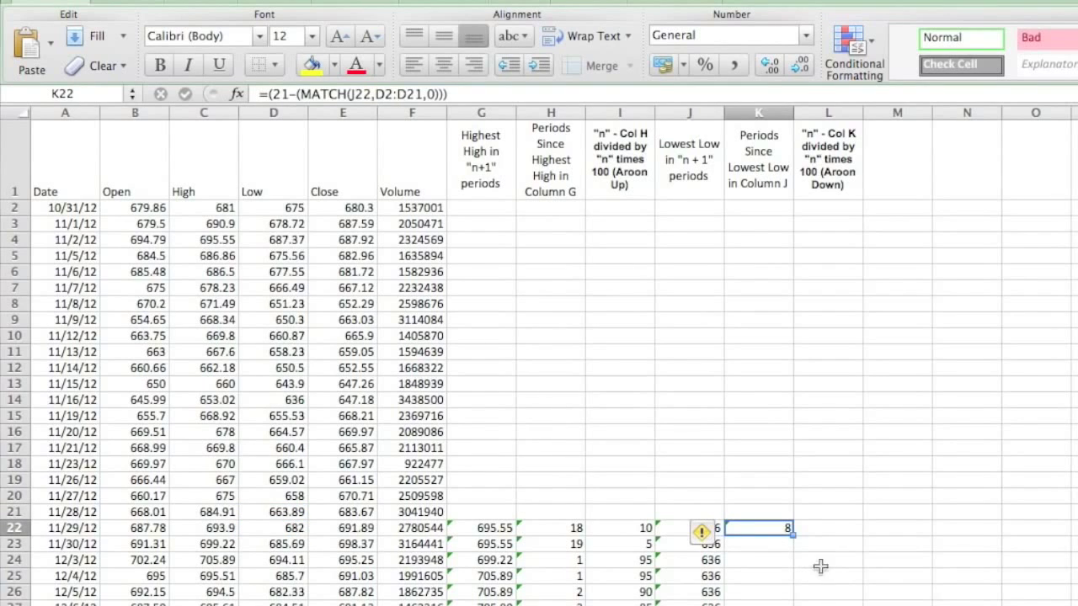
double_click(793, 535)
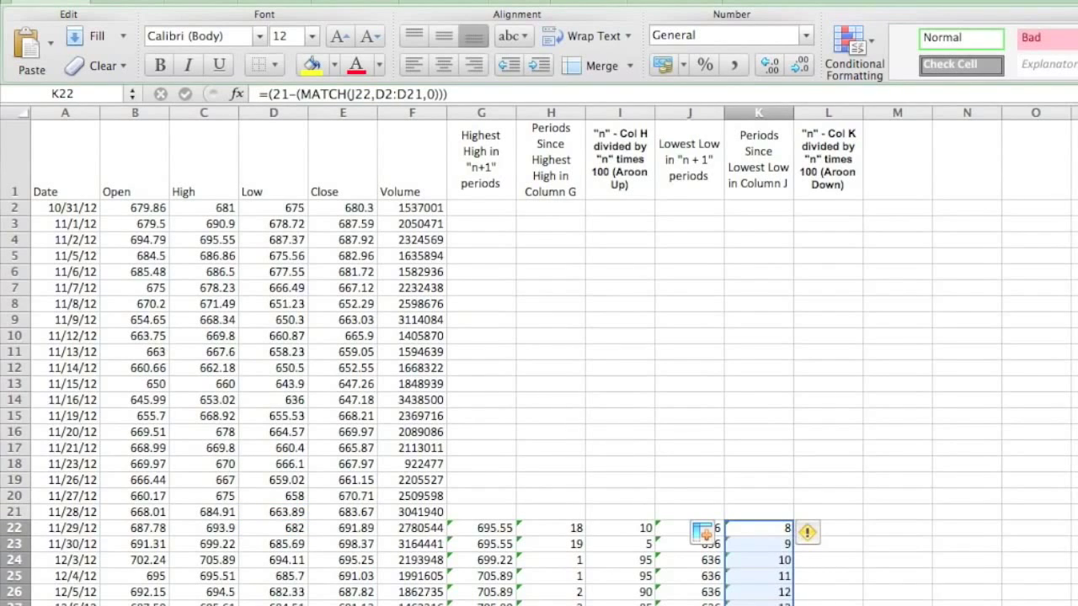
left_click(827, 531)
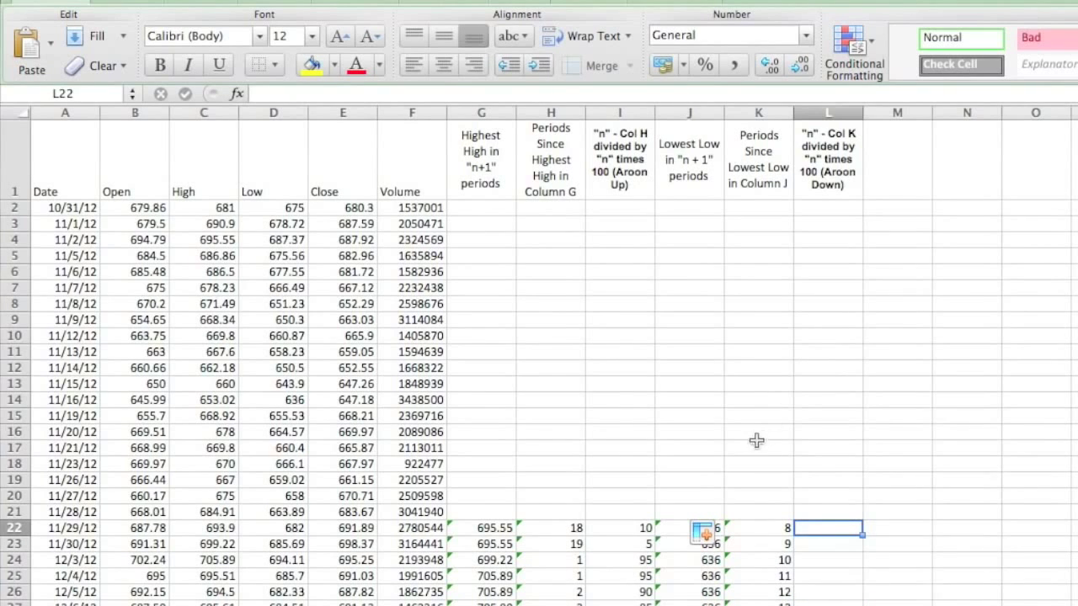
Step: Enter the Aroon Down formula =((20-K22)/20)*100 in L22, returning 60
type("=(")
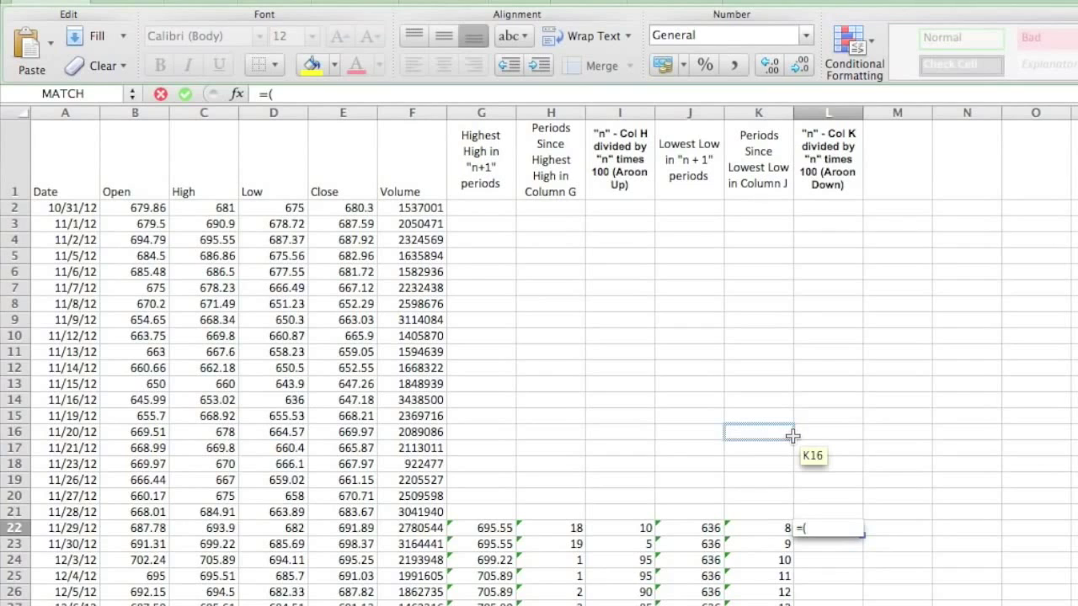
type("(20-")
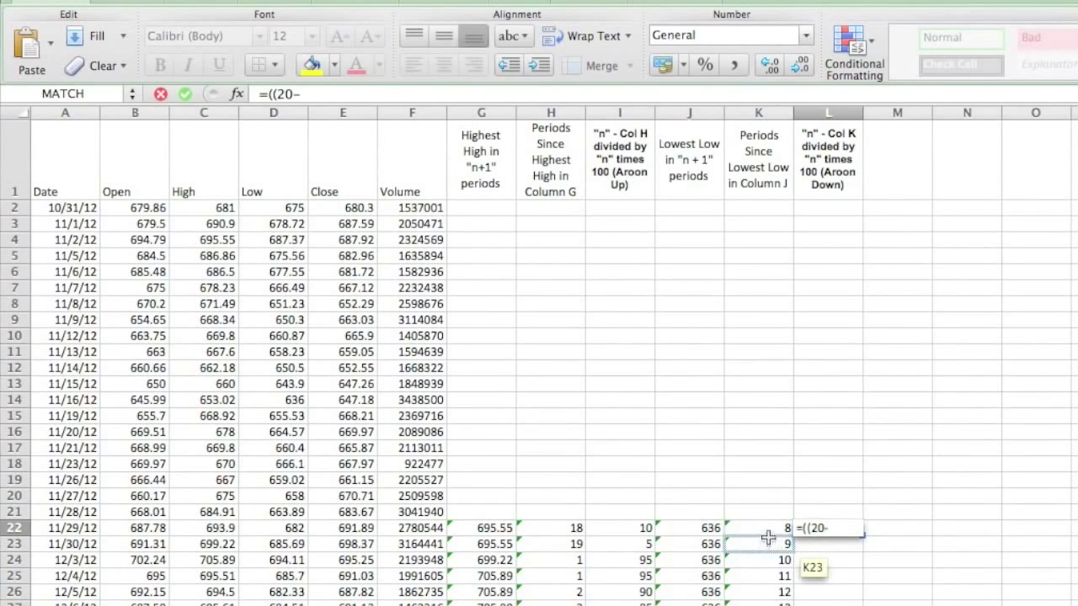
left_click(764, 528)
type(")")
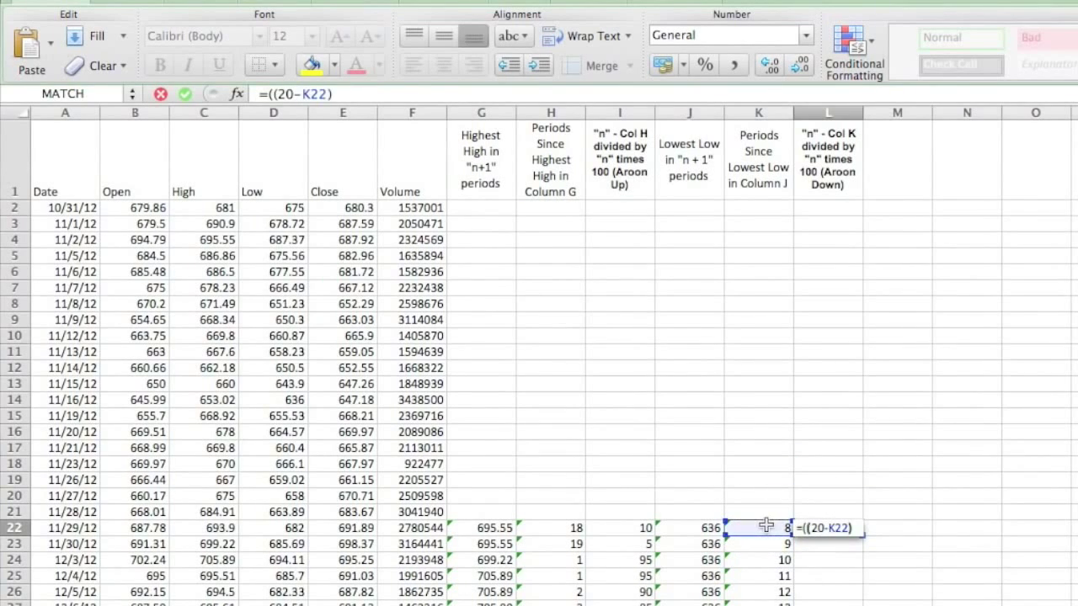
type("/20)")
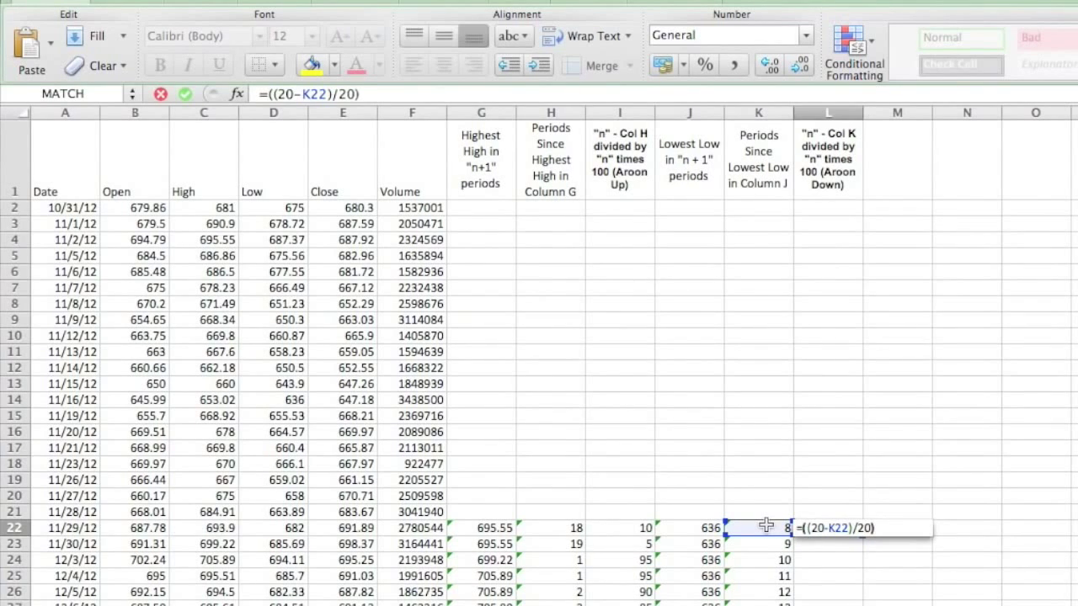
type("*100")
key("Return")
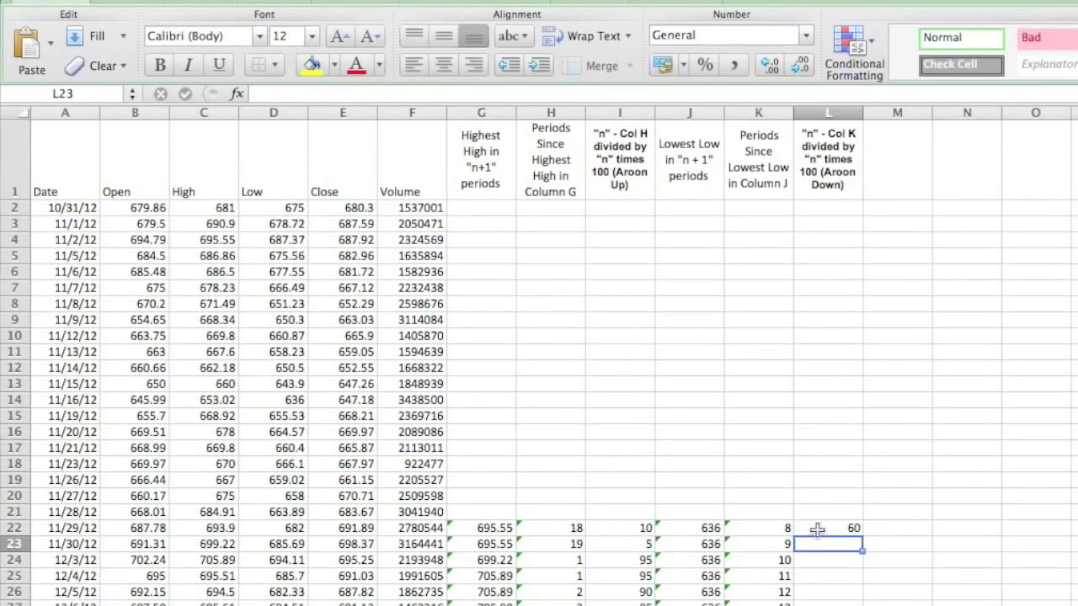
left_click(817, 528)
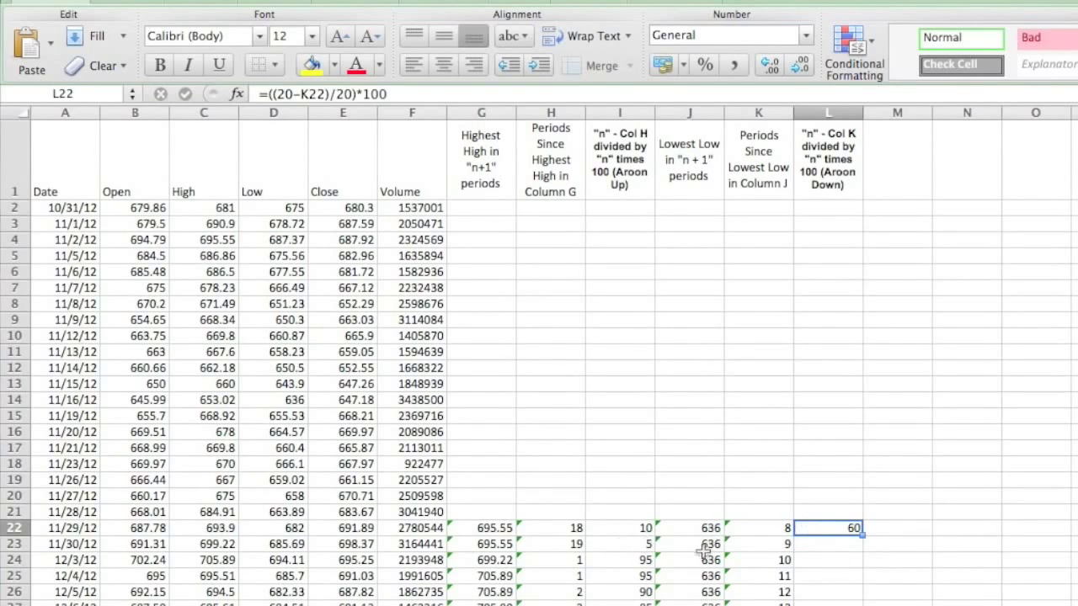
Step: Compare L22 with the Aroon Up formula in I22, then fill column L down (60, 55, 50, 45, 40)
left_click_drag(620, 528, 832, 539)
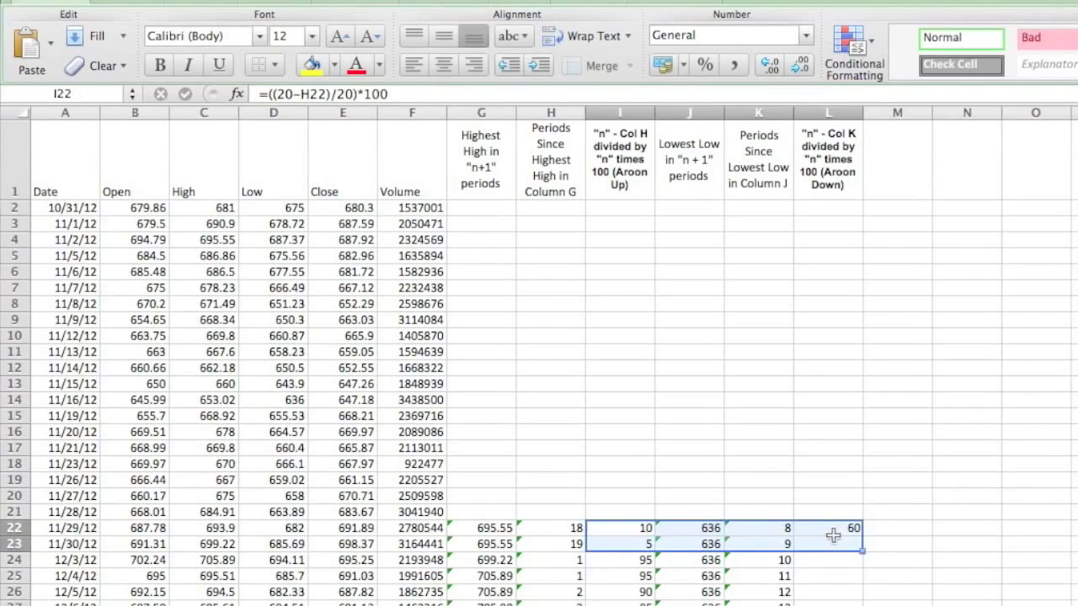
left_click(828, 496)
left_click(836, 525)
left_click(620, 527)
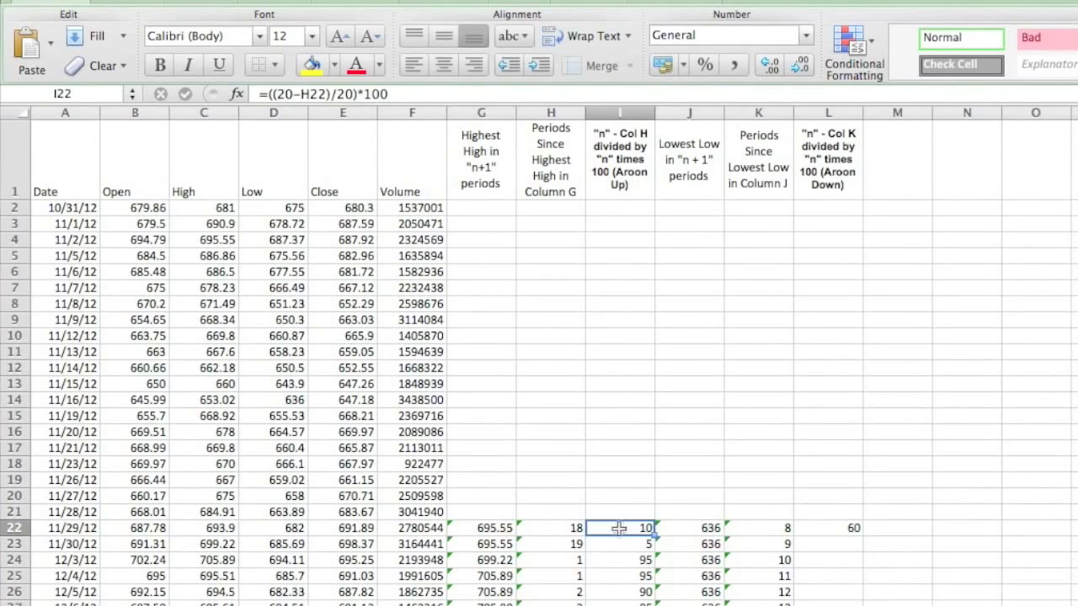
left_click(842, 528)
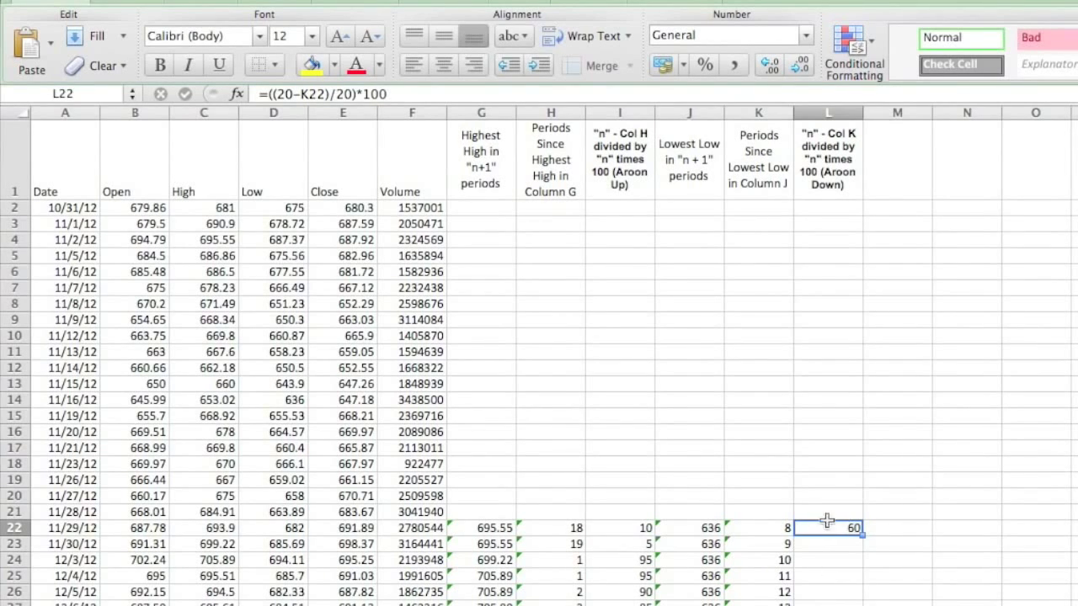
left_click(630, 528)
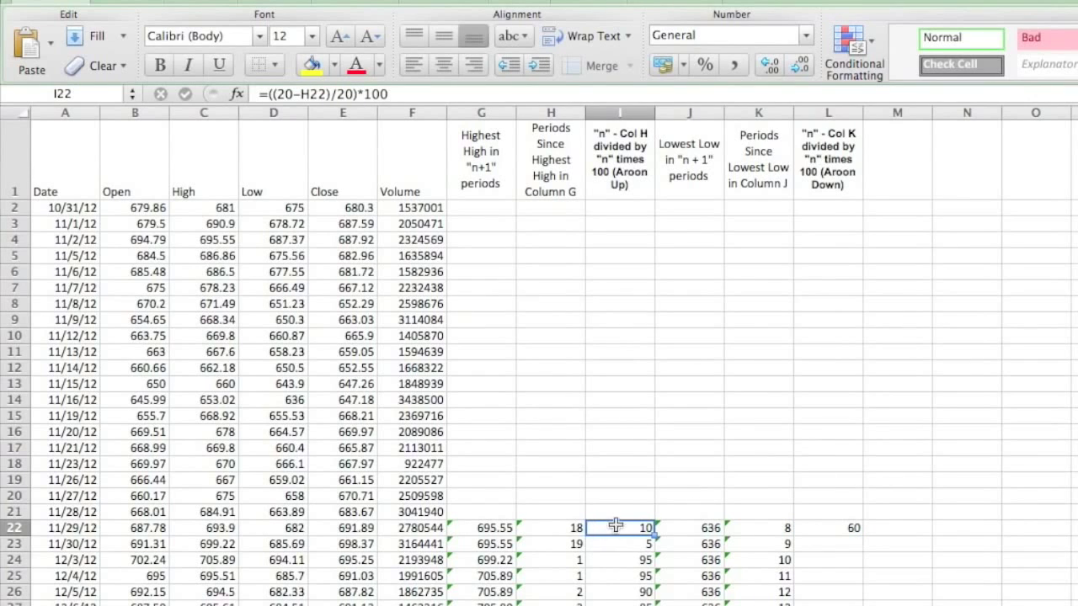
left_click(853, 529)
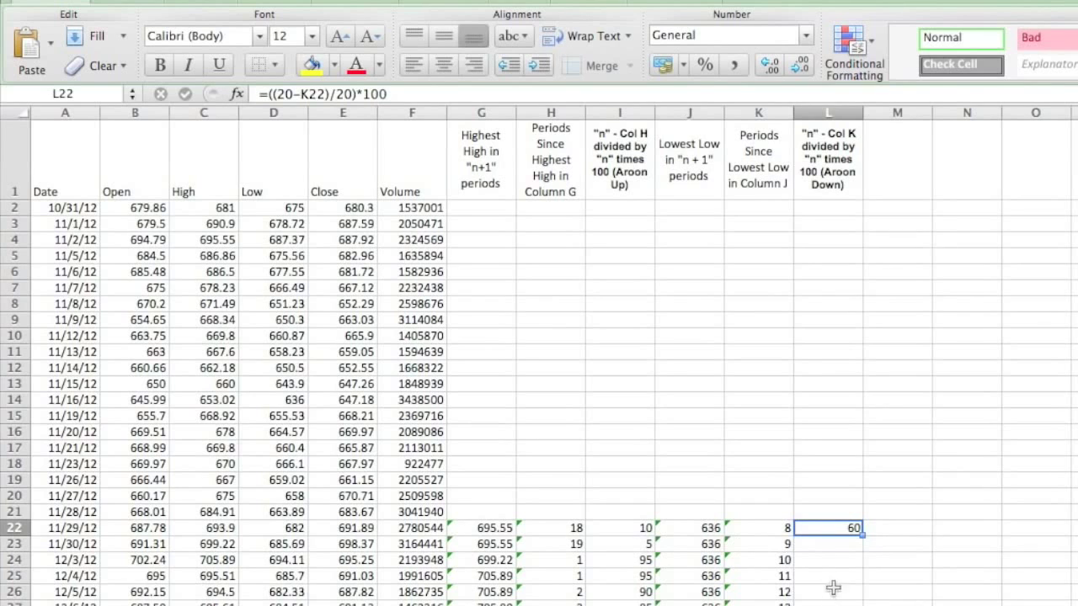
double_click(862, 535)
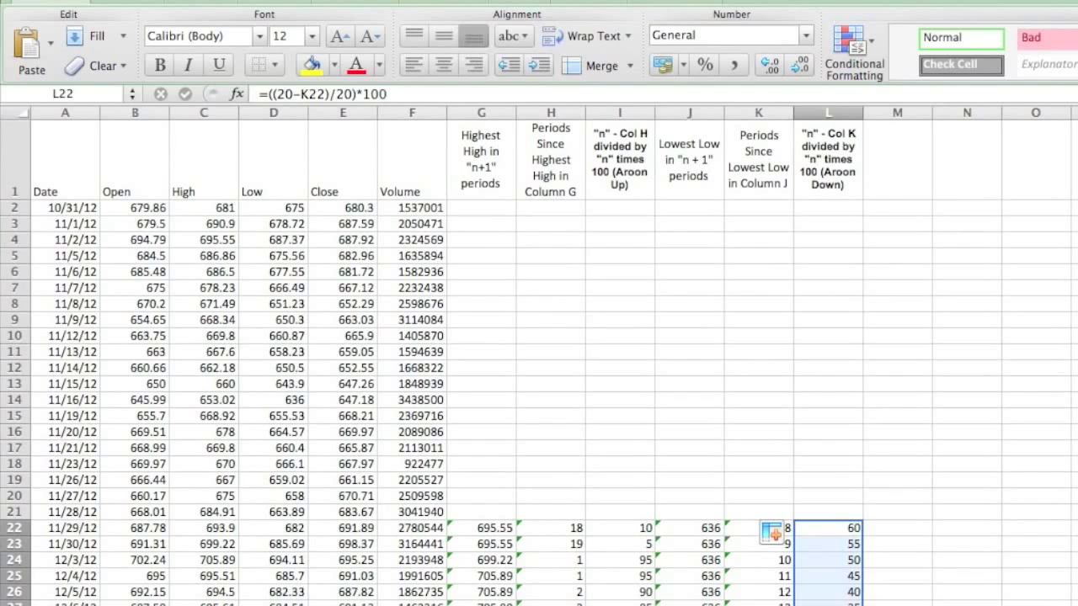
left_click(810, 314)
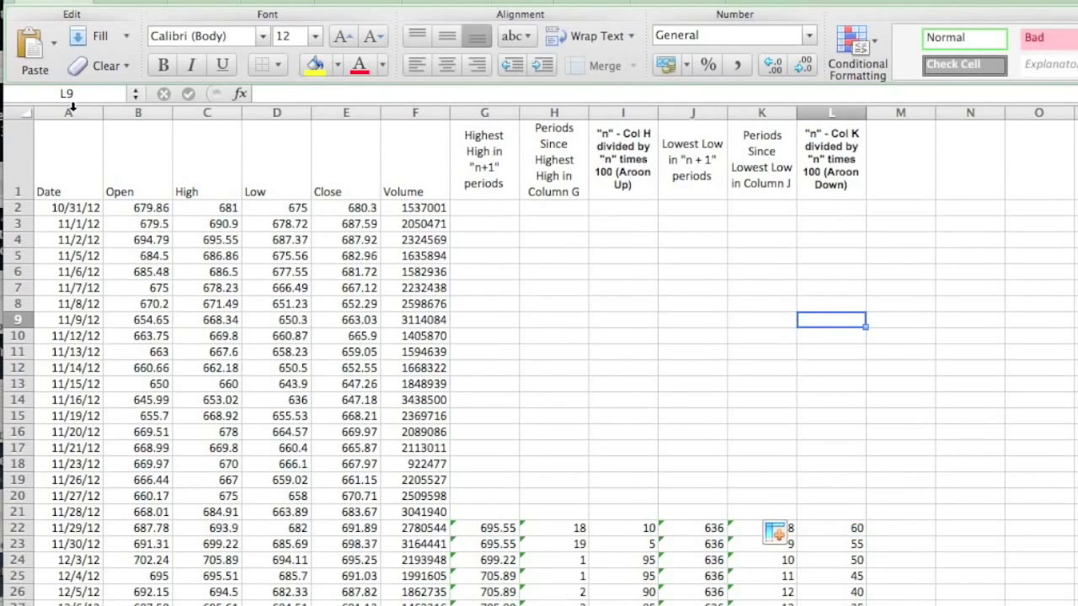
Step: Select the Date, Close, Aroon Up and Aroon Down columns and insert a marked line chart
left_click(73, 108)
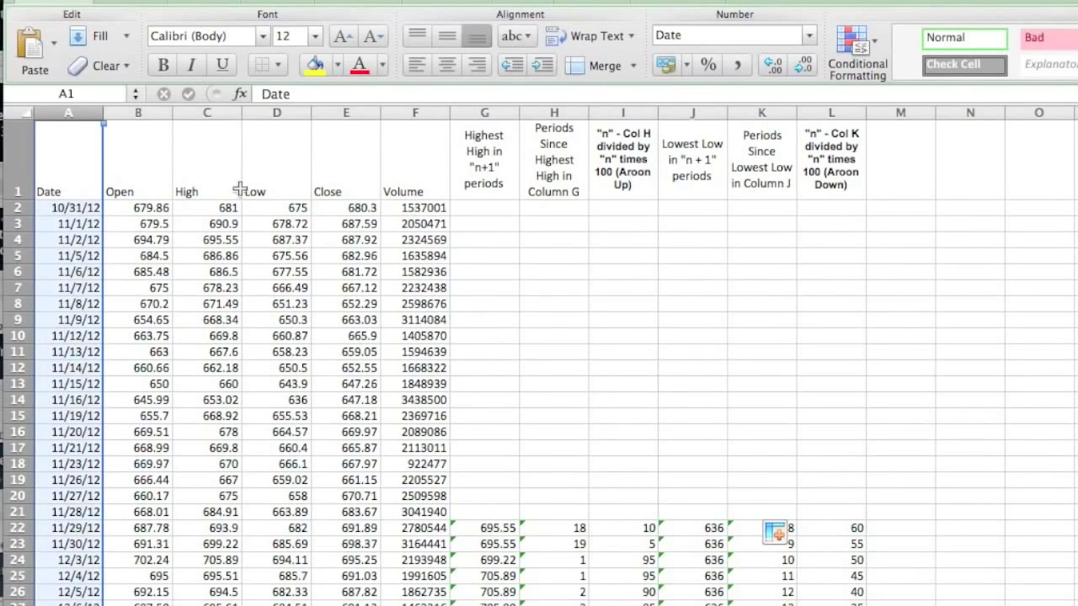
left_click(366, 111, "super")
left_click(621, 112, "super")
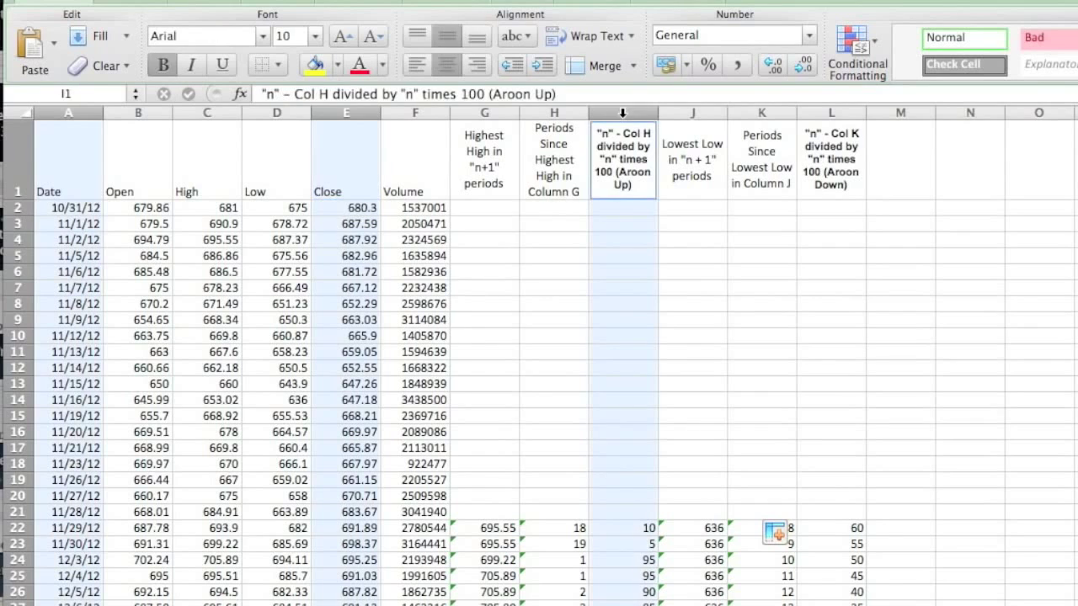
left_click(843, 112, "super")
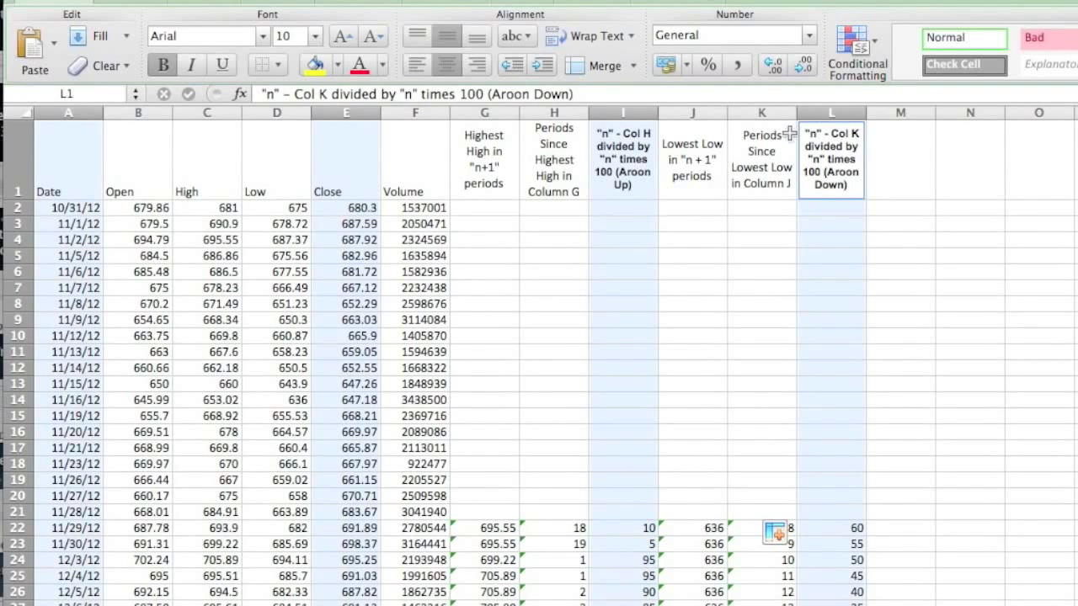
left_click(281, 3)
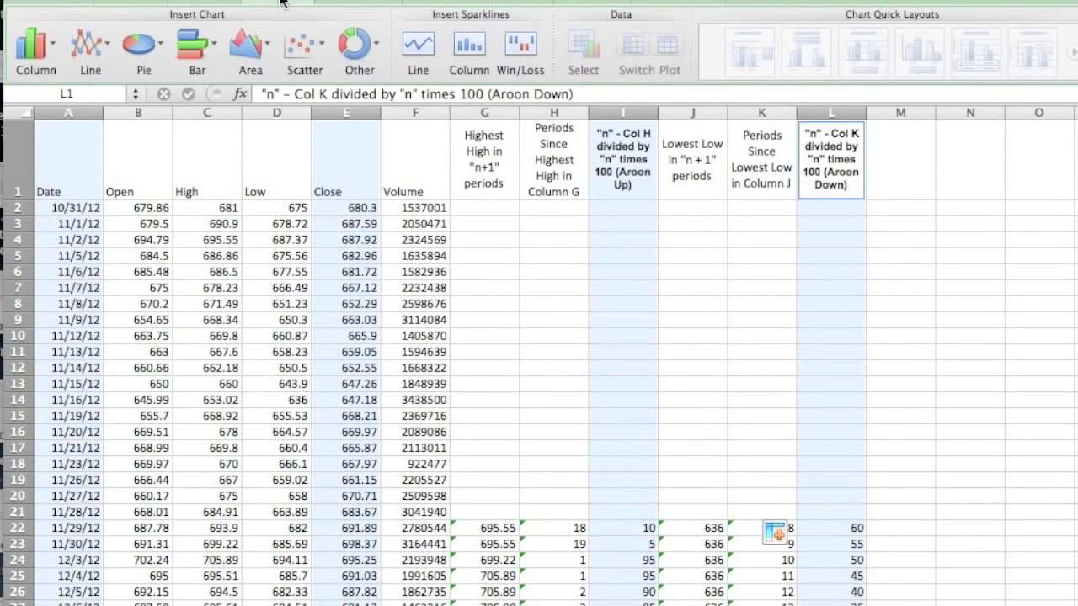
left_click(91, 67)
left_click(10, 266)
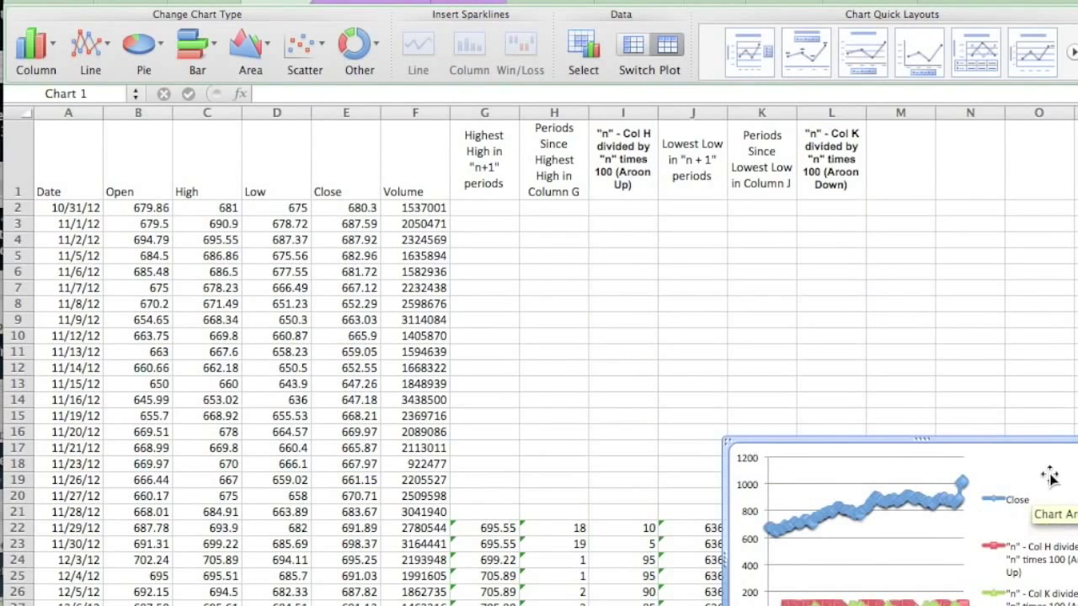
Step: Move the chart up over the price data and give it a dark, black-background style
left_click_drag(1053, 473, 484, 253)
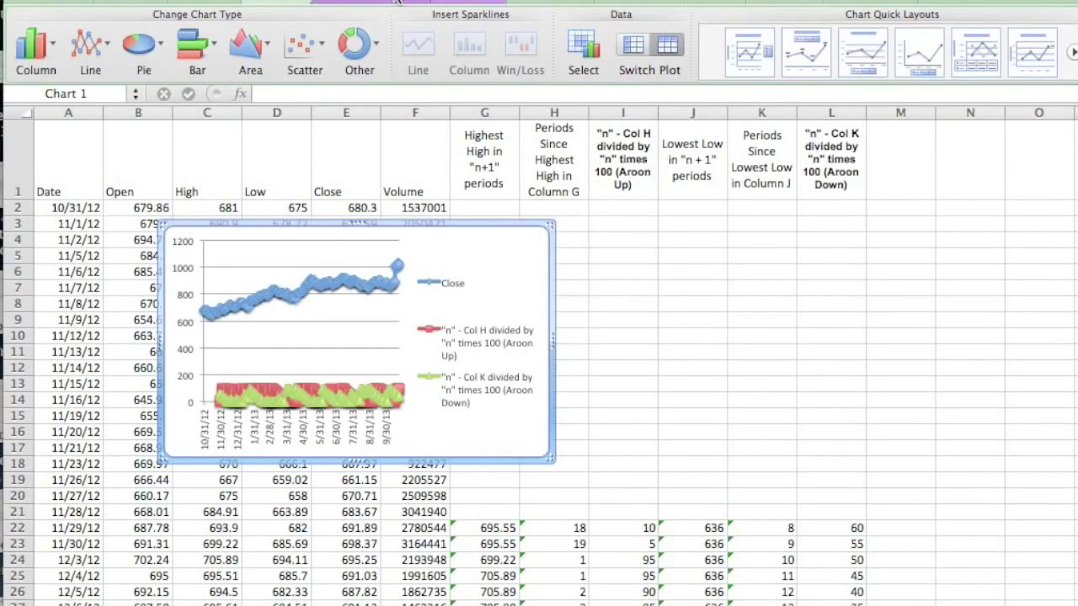
left_click(399, 2)
left_click(465, 3)
left_click(373, 4)
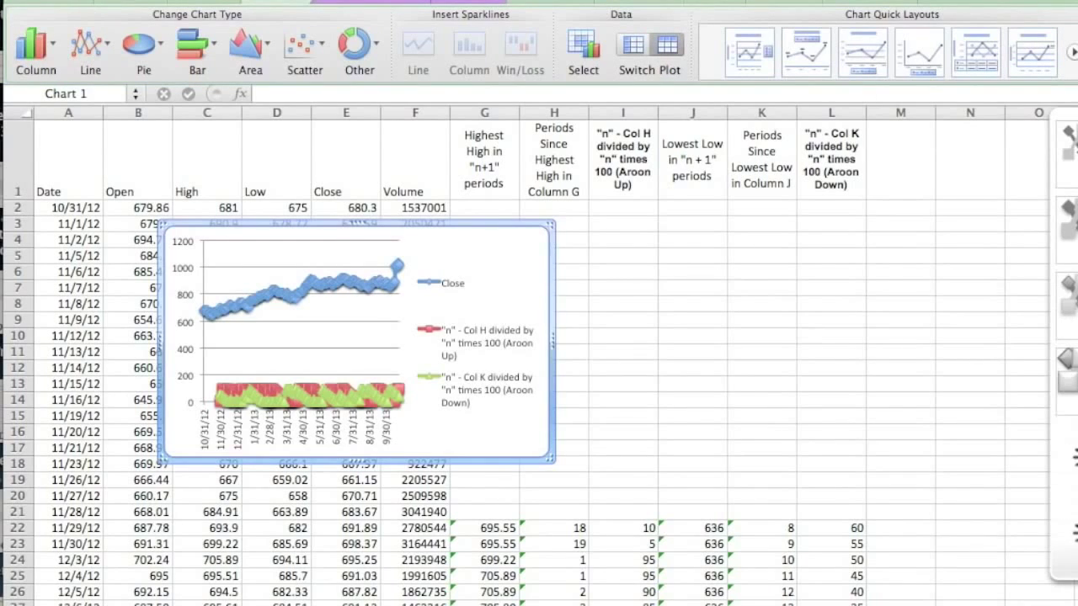
right_click(499, 278)
Step: Open the Move Chart options for the chart, then cancel without moving it
left_click(448, 237)
right_click(423, 237)
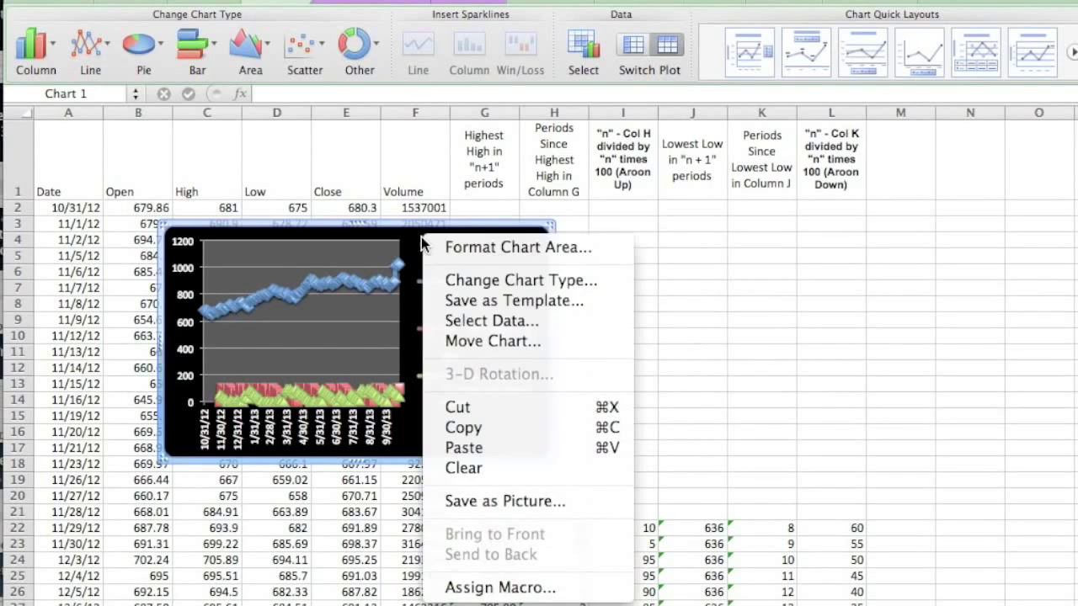
left_click(509, 342)
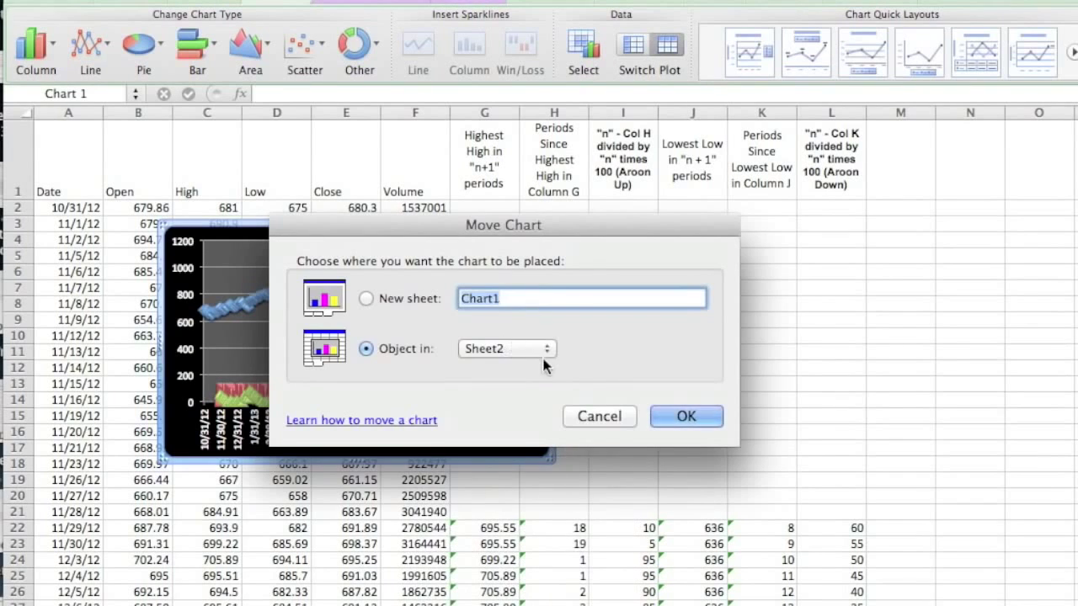
left_click(533, 351)
left_click(533, 351)
left_click(670, 416)
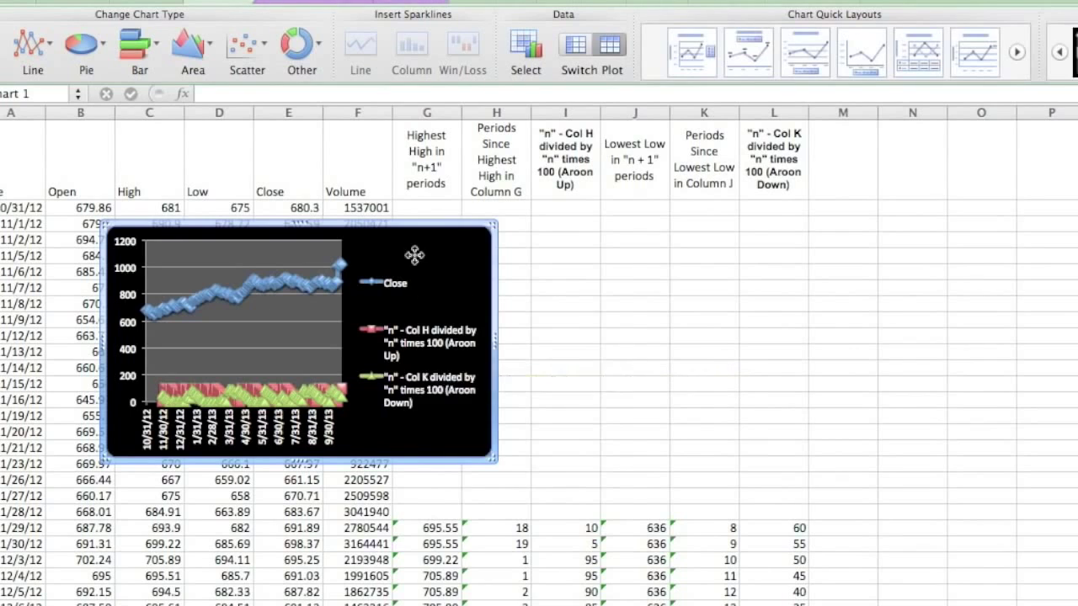
Step: Move the chart onto Sheet3, place it at the top-left corner and stretch it to column U
right_click(414, 254)
left_click(477, 358)
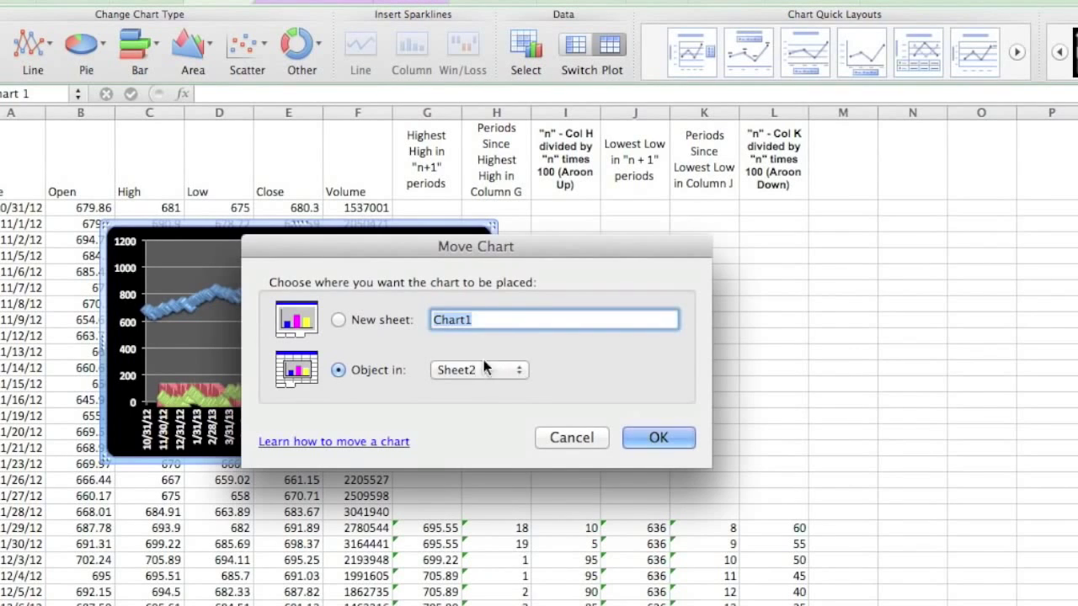
left_click(478, 369)
left_click(481, 390)
left_click(673, 439)
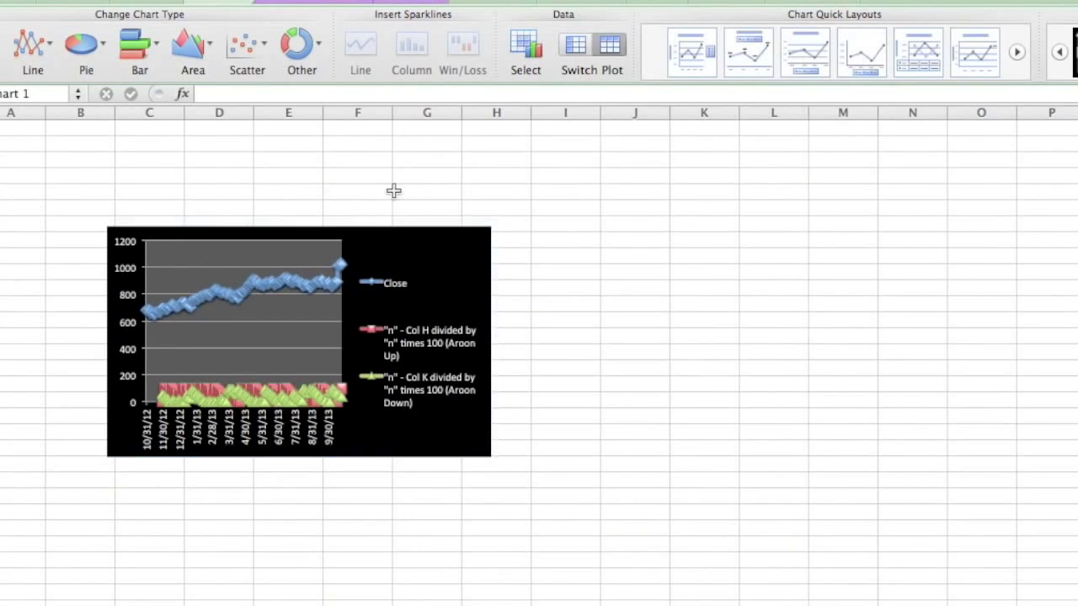
left_click_drag(464, 240, 270, 133)
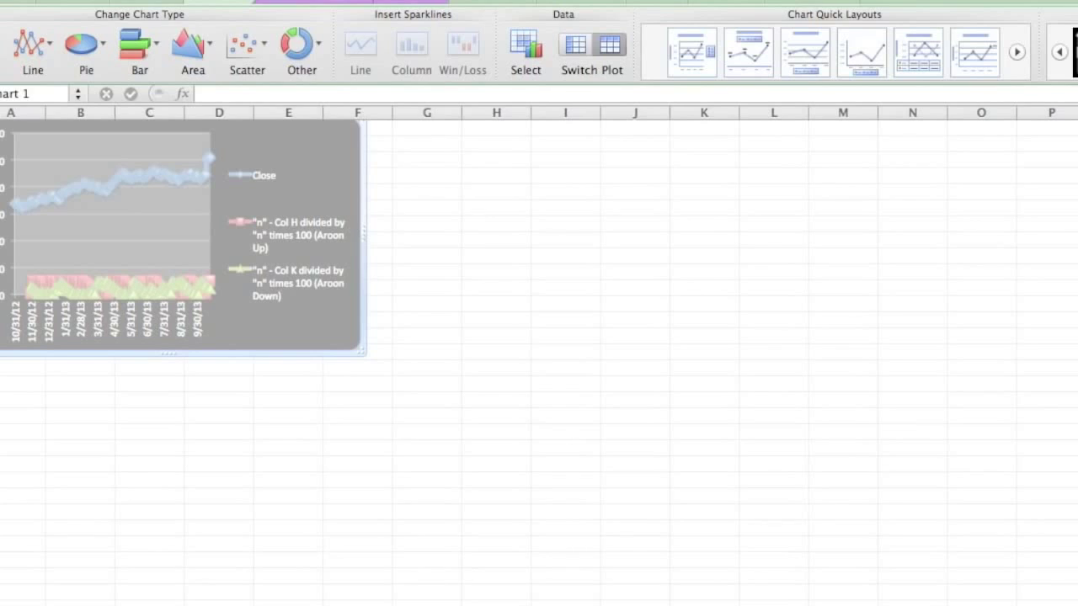
left_click_drag(362, 352, 1077, 605)
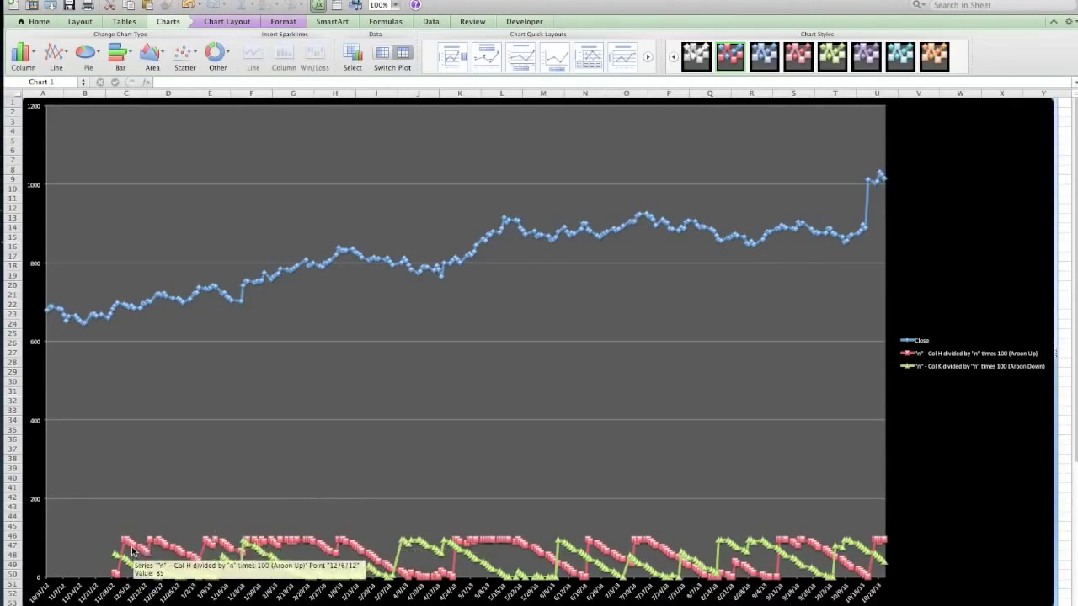
Step: Check that the enlarged chart covers columns A–U and rows 1–51 on Sheet3
mouse_move(127, 539)
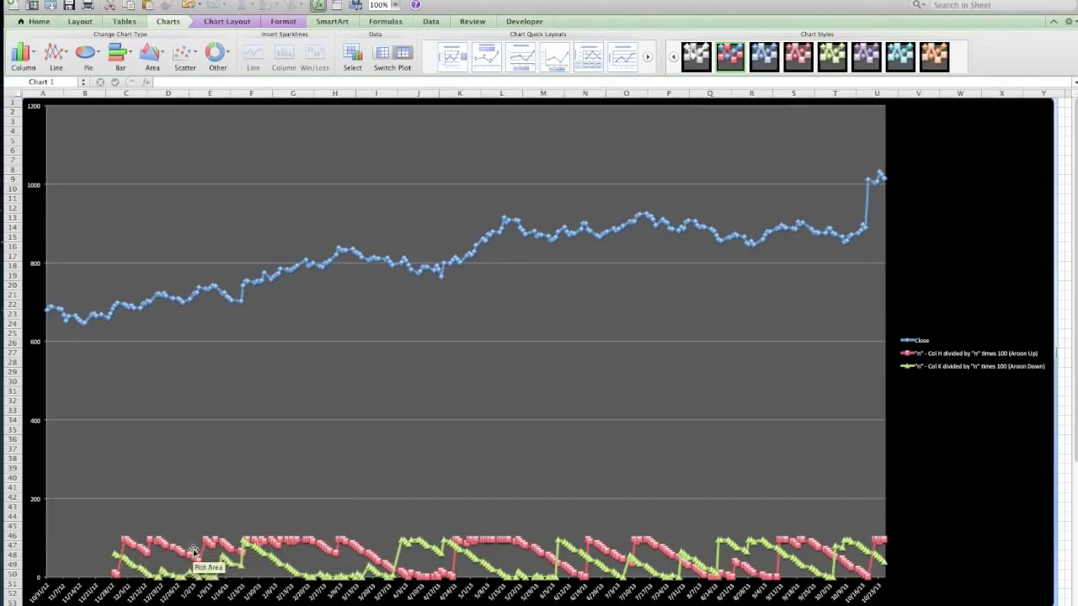